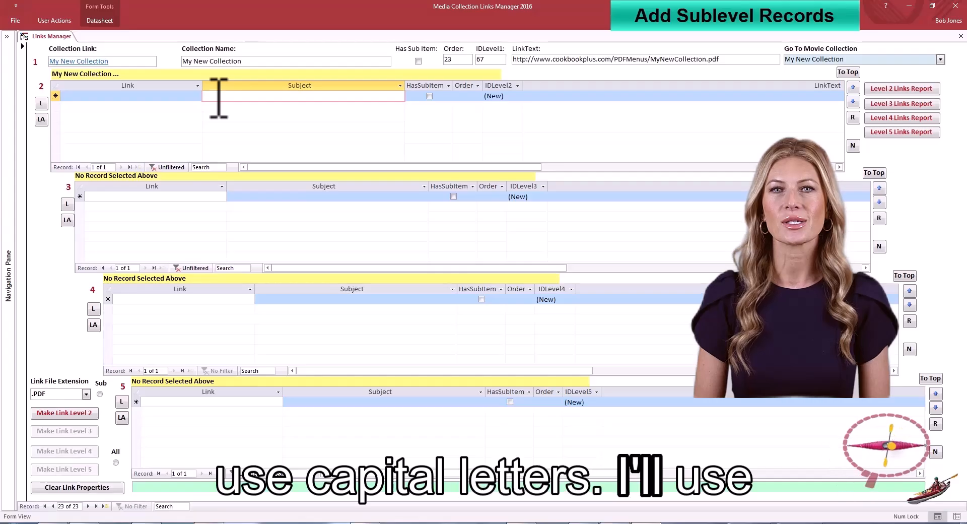
text(A)
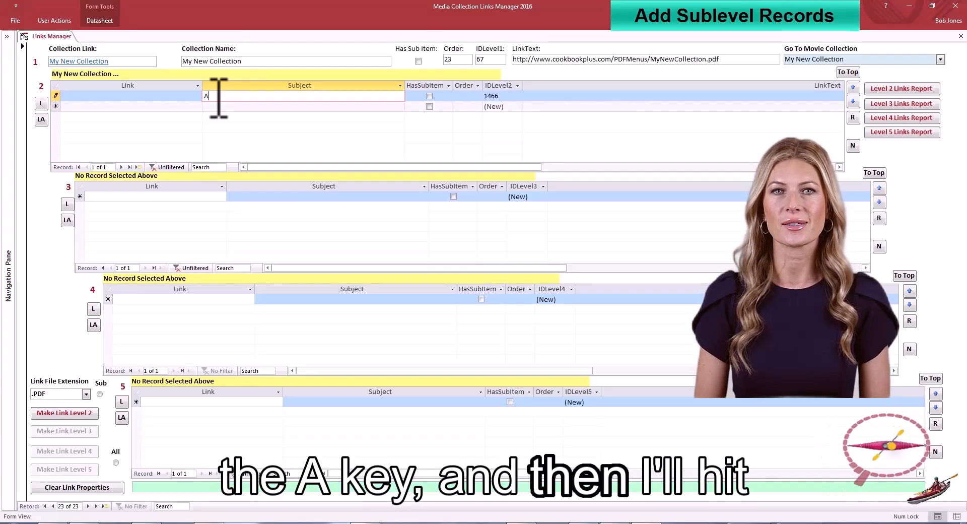
key(Tab)
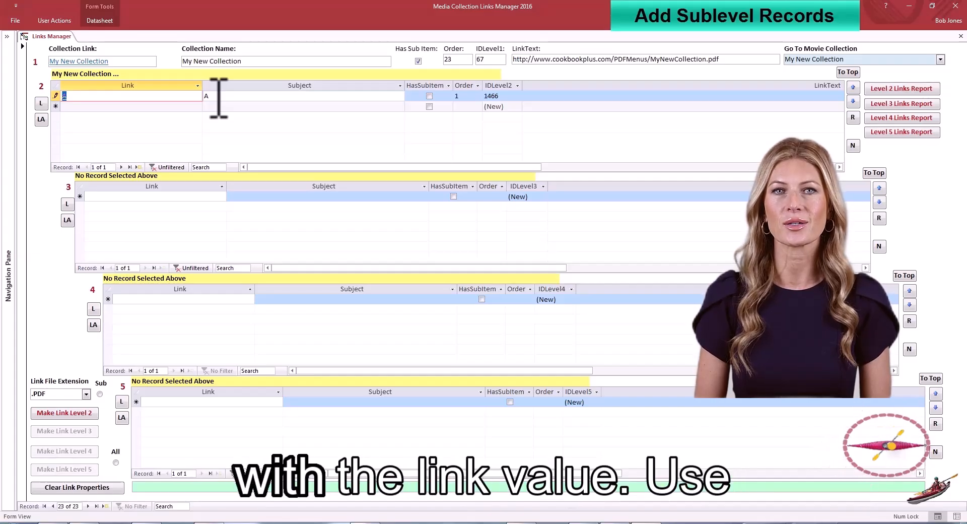
key(ctrl+k)
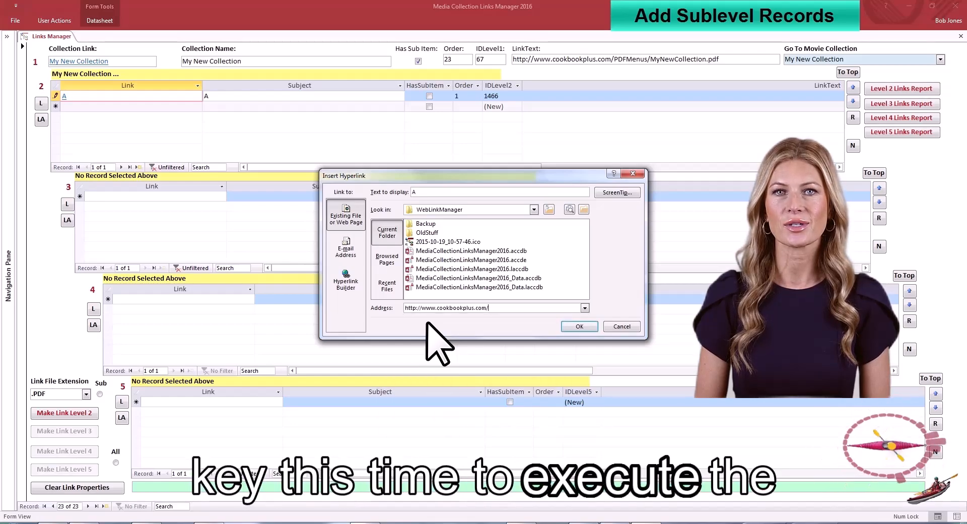
key(Return)
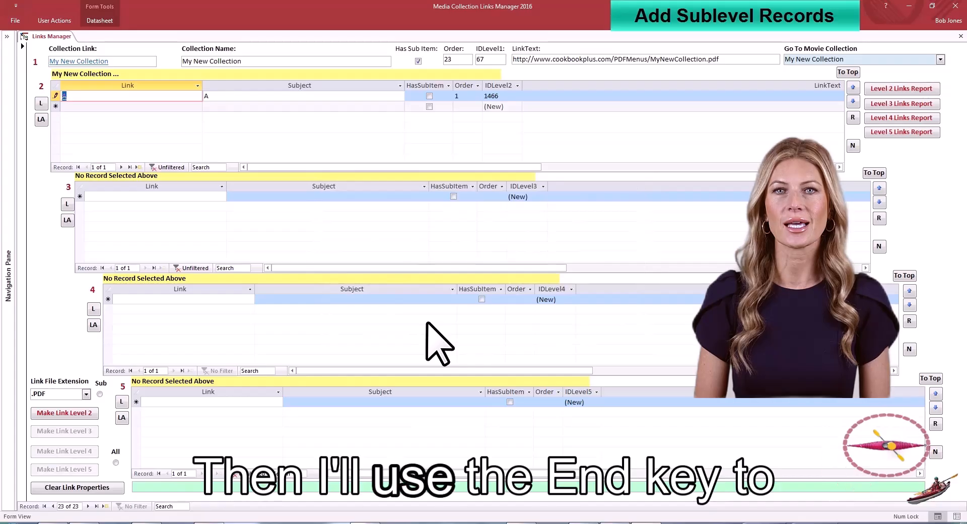
key(End)
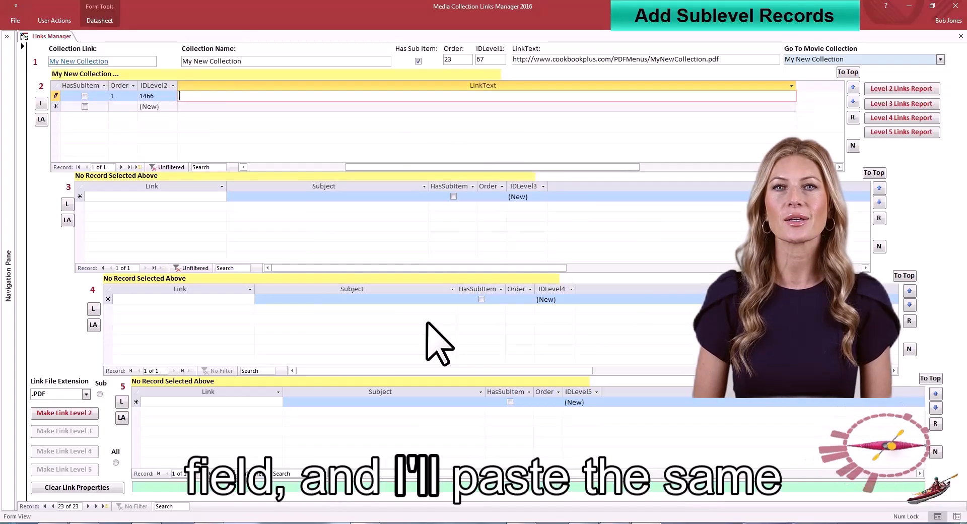
text(http://www.cookbookplus.com/)
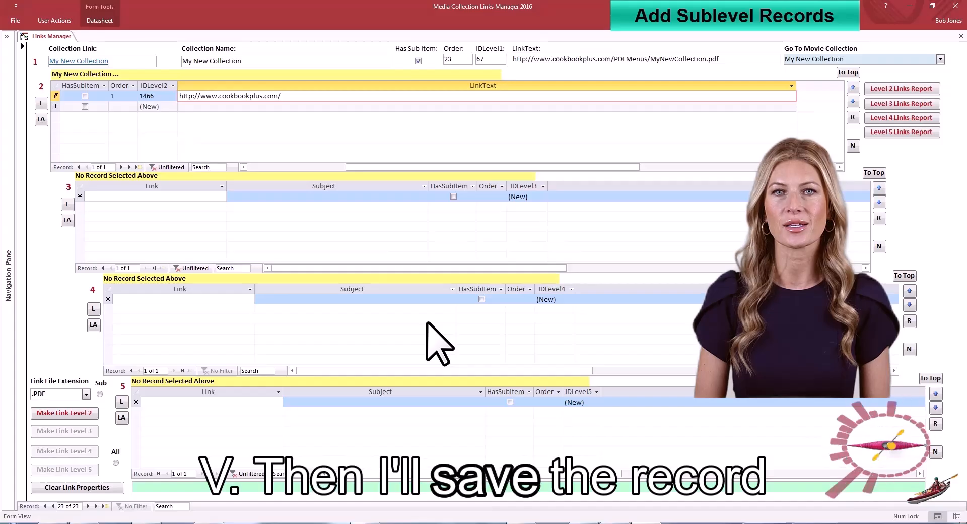
key(Down)
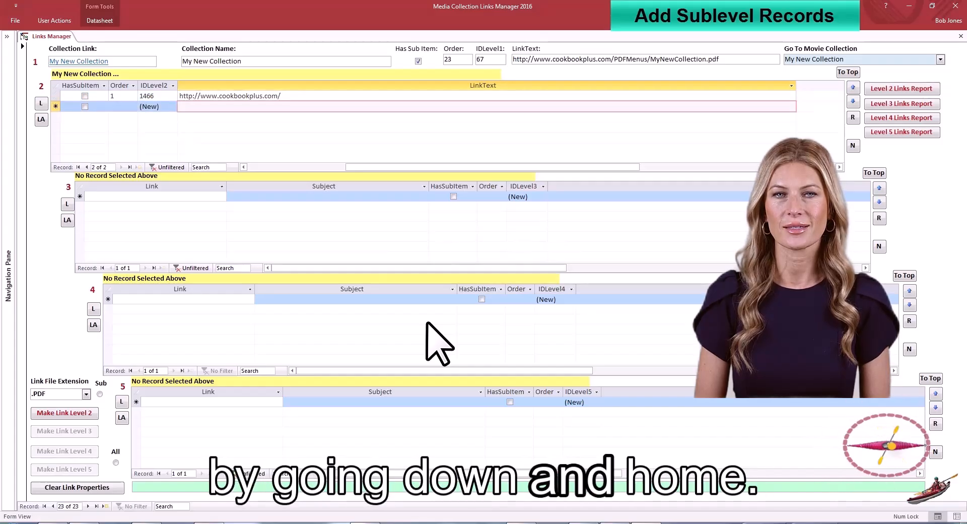
key(Home)
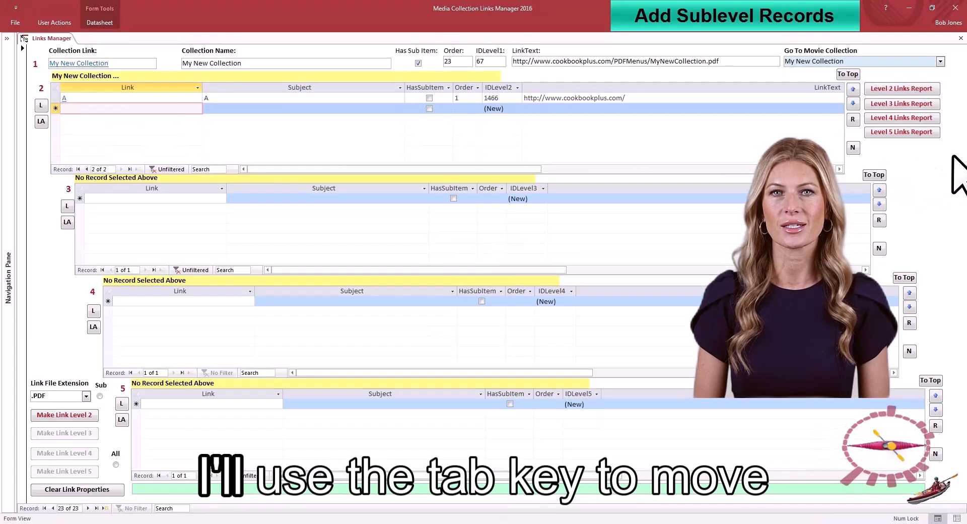
key(Tab)
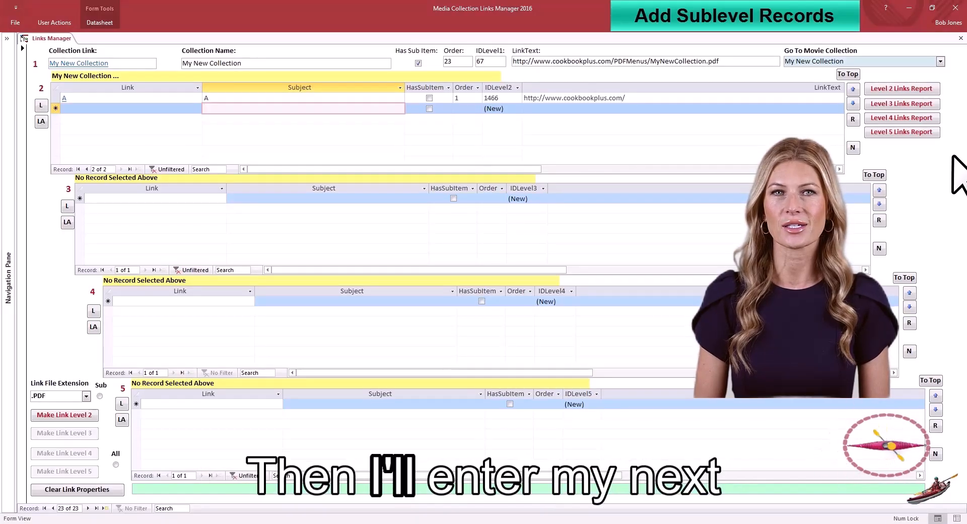
text(B)
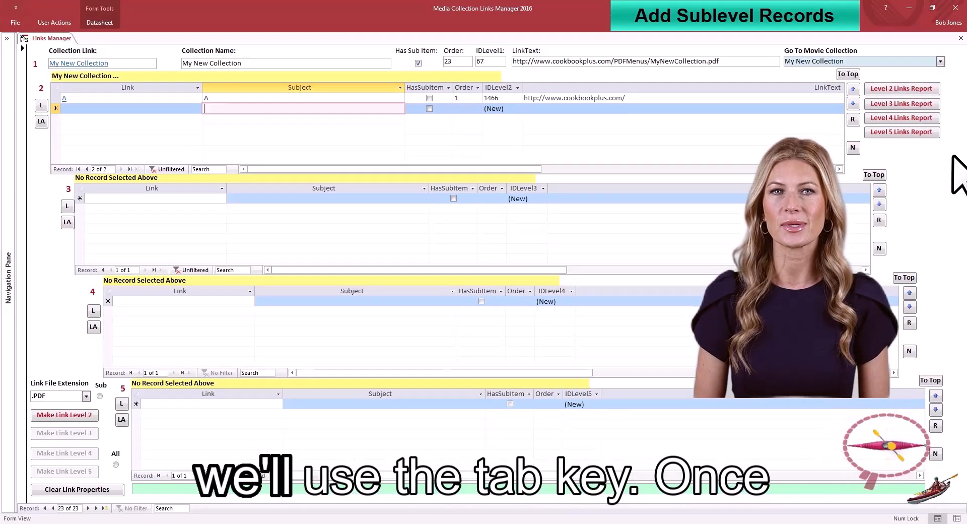
key(Tab)
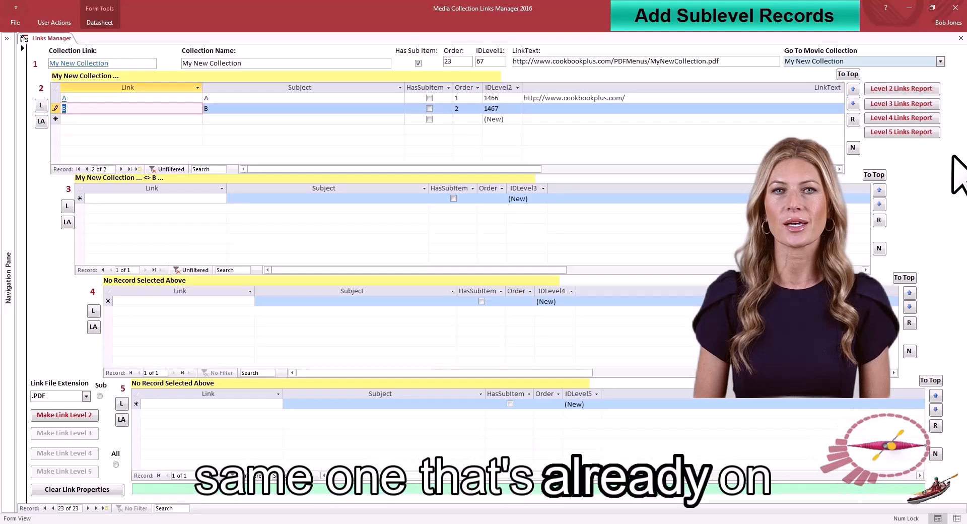
key(ctrl+k)
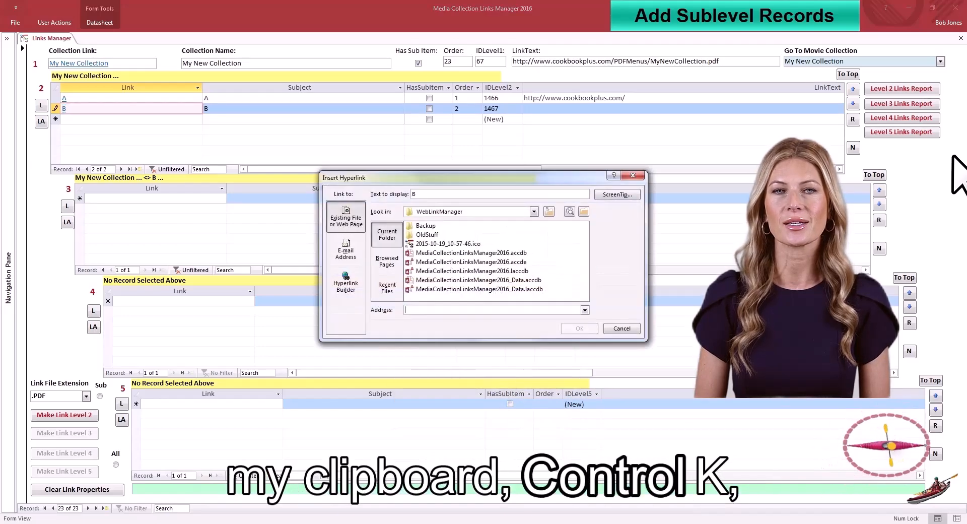
text(http://www.cookbookplus.com/)
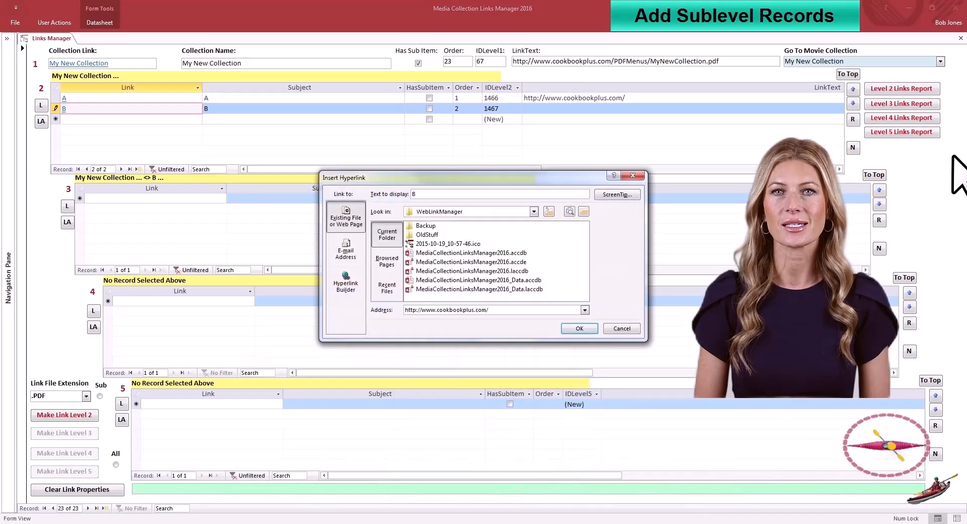
key(Return)
key(End)
text(http://www.cookbookplus.com/)
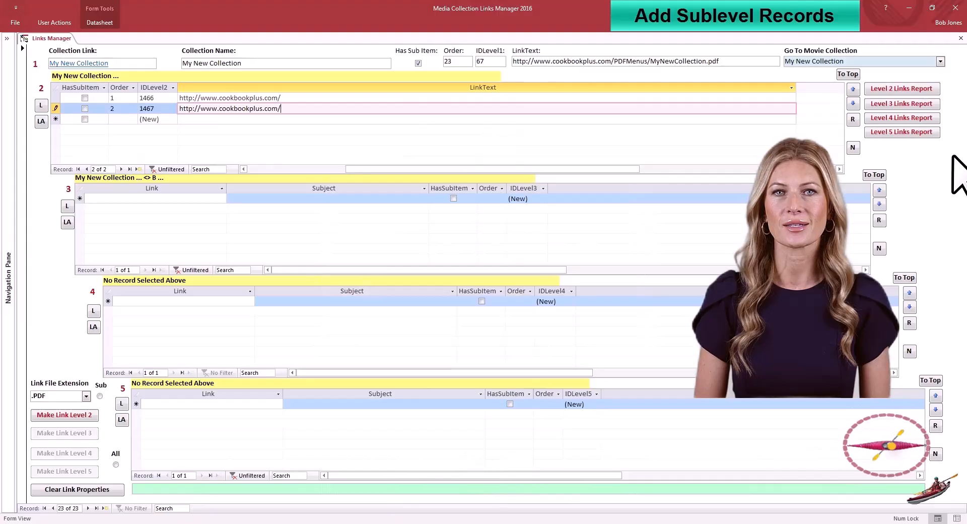
key(Down)
key(Home)
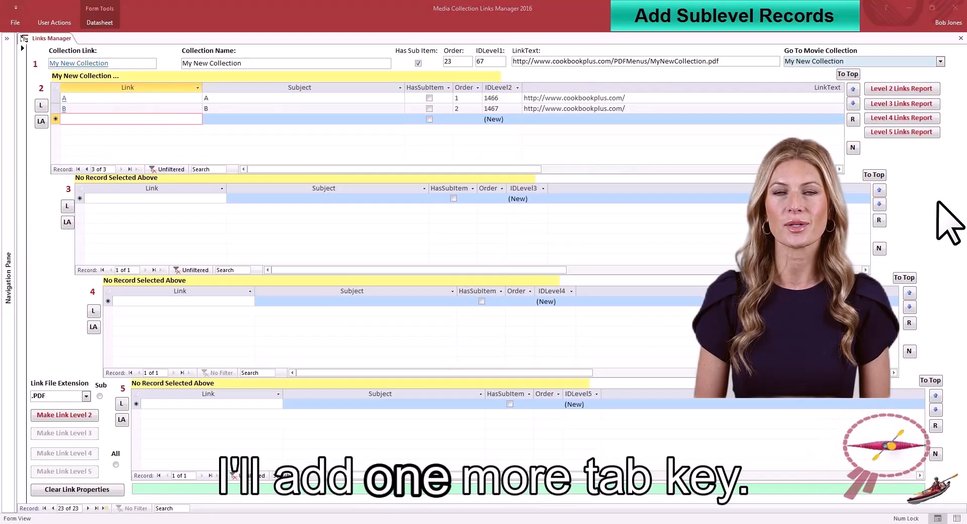
key(Tab)
text(C)
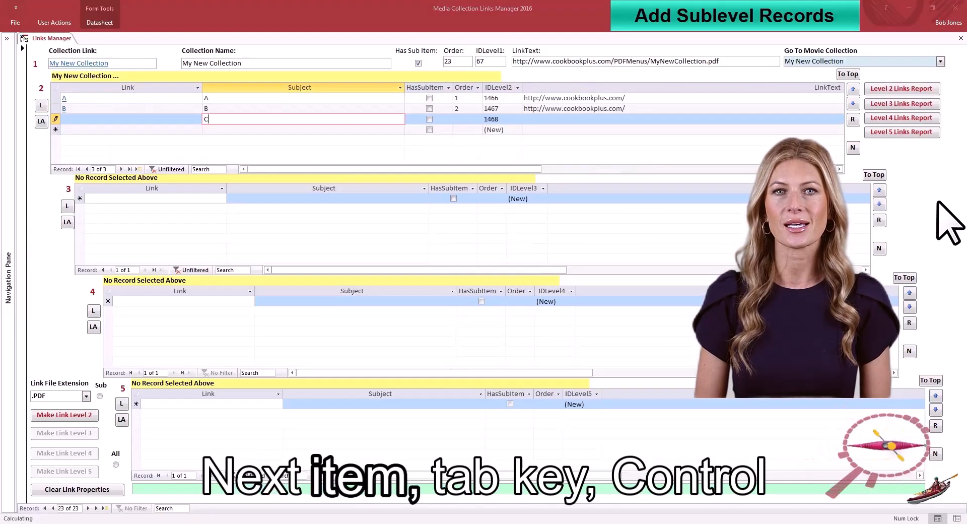
key(Tab)
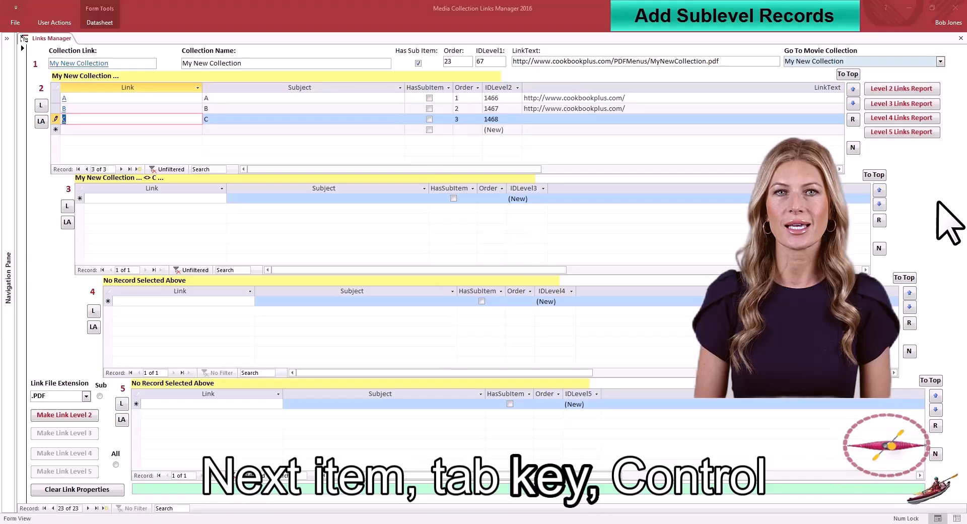
key(ctrl+k)
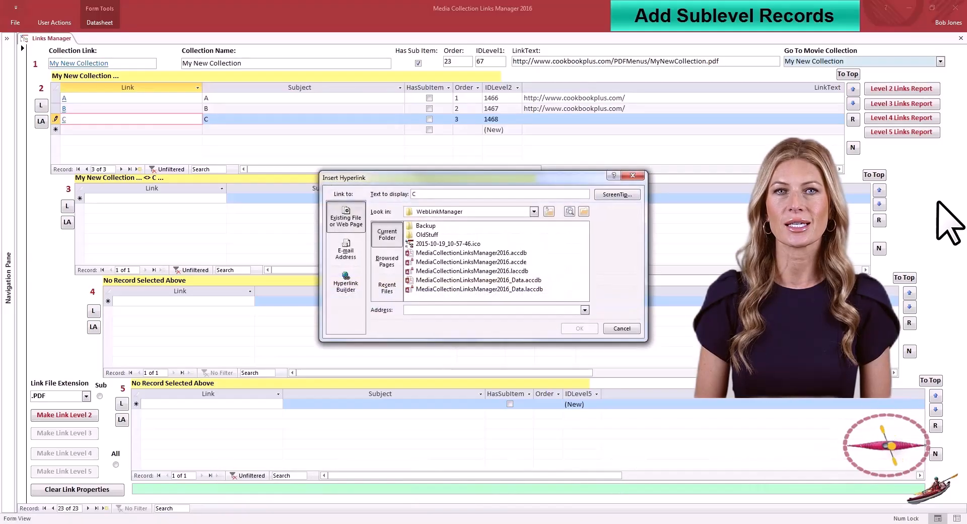
text(http://www.cookbookplus.com/)
key(Return)
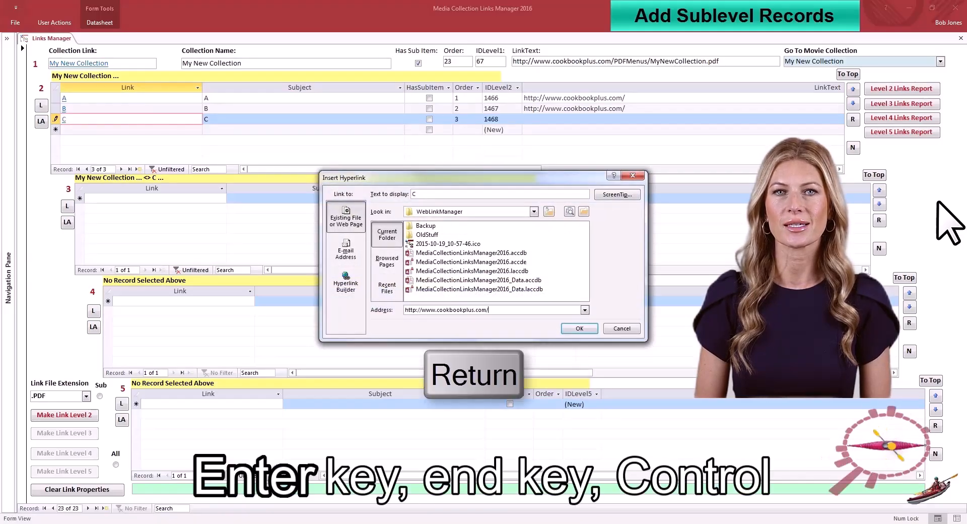
key(End)
text(http://www.cookbookplus.com/)
key(Return)
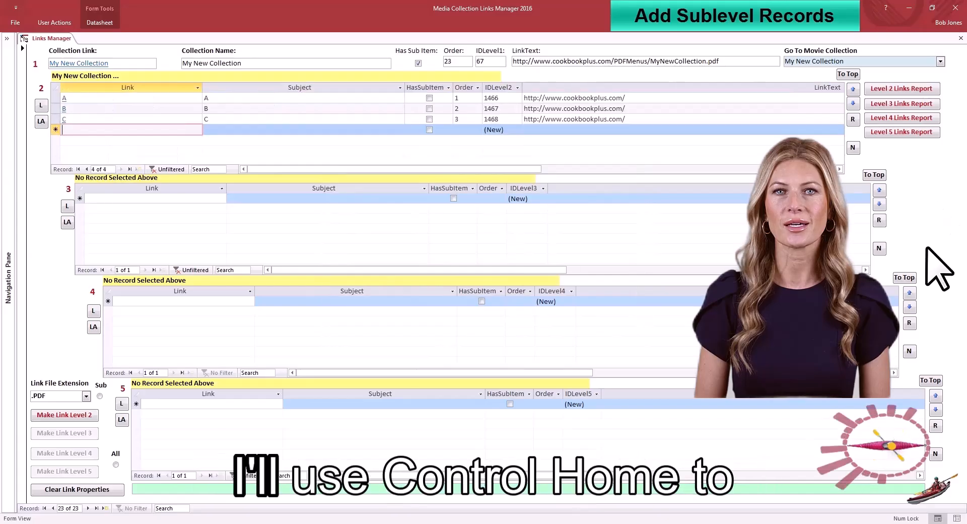
key(ctrl+Home)
key(ctrl+Home)
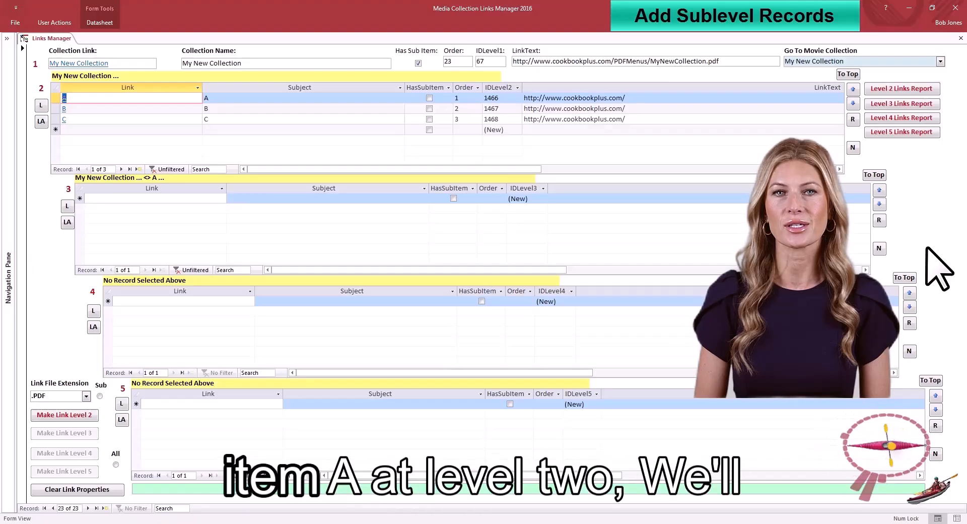
click(251, 199)
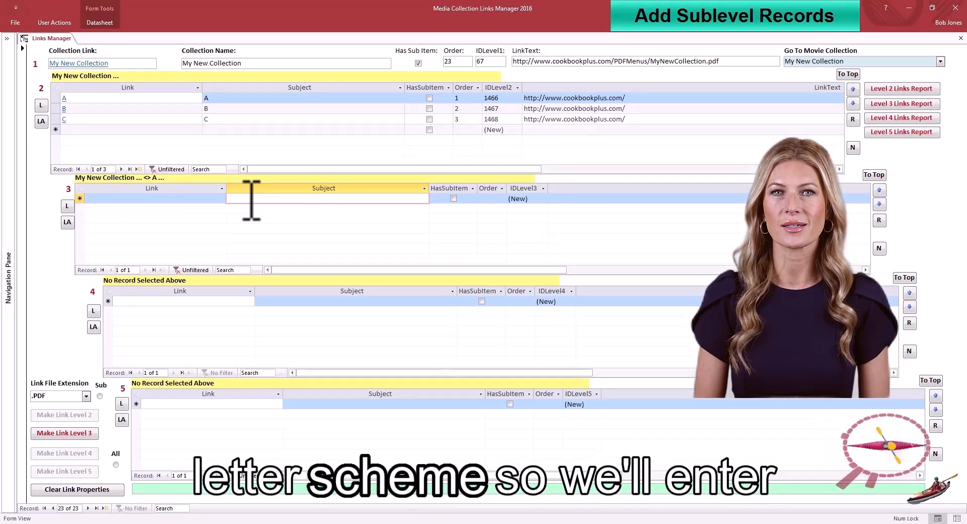
text(AA)
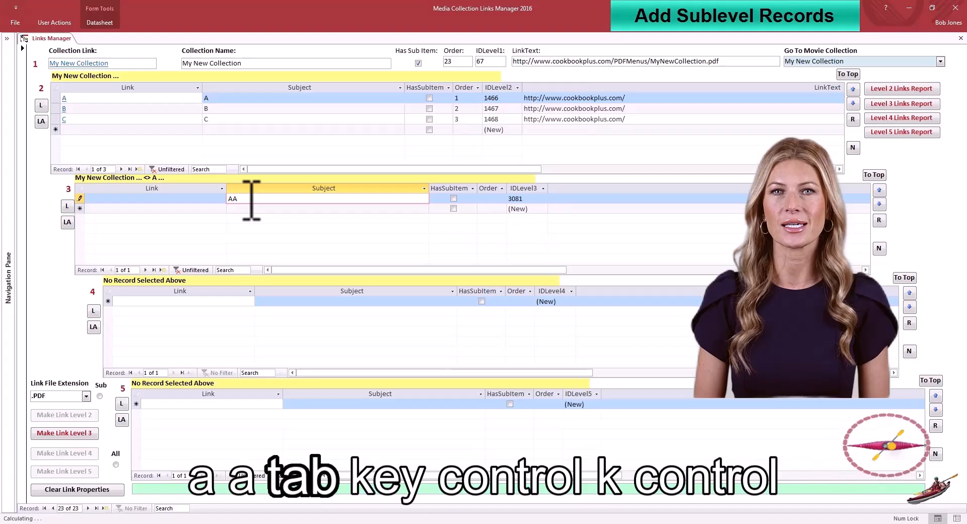
key(Tab)
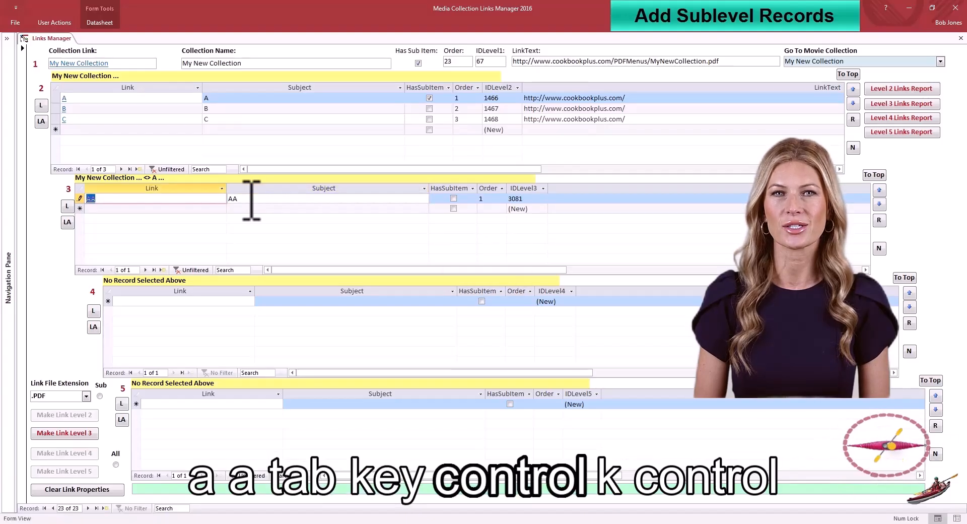
key(ctrl+k)
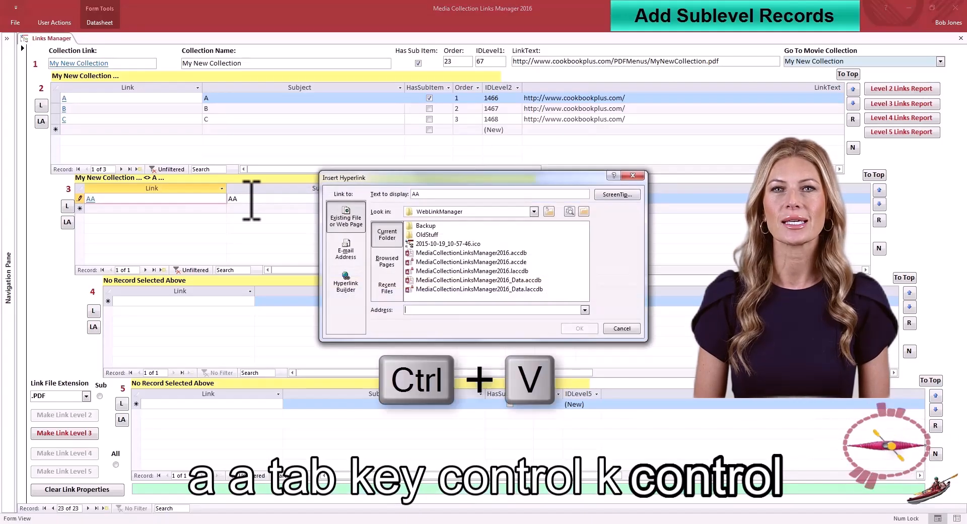
key(Return)
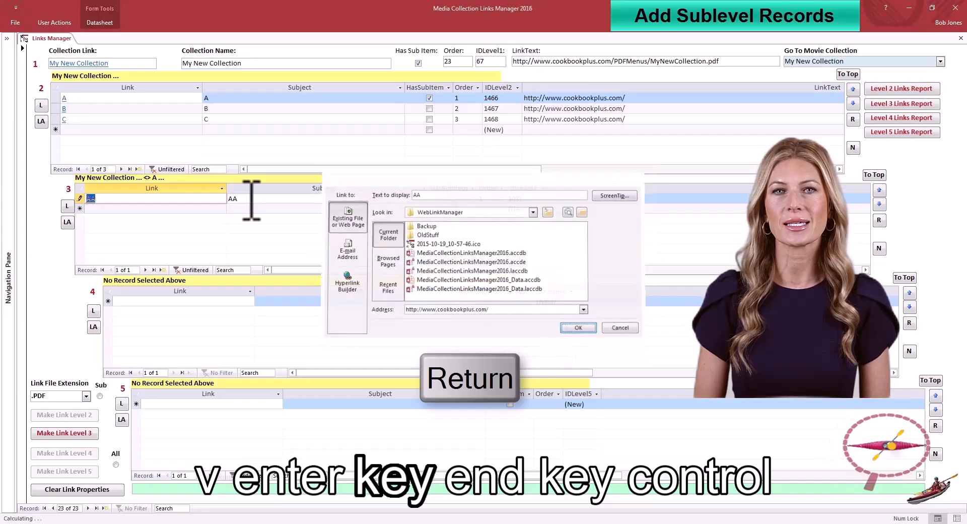
key(End)
text(http://www.cookbookplus.com/)
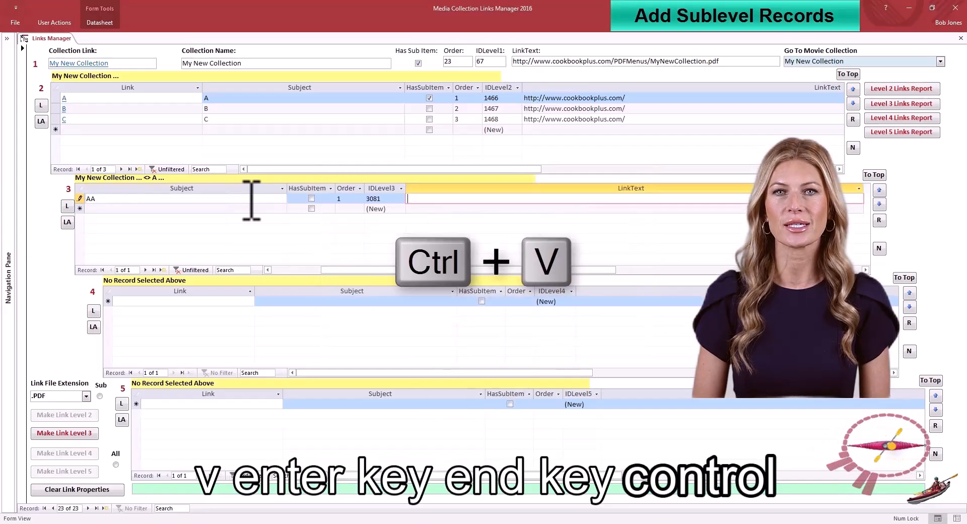
key(Down)
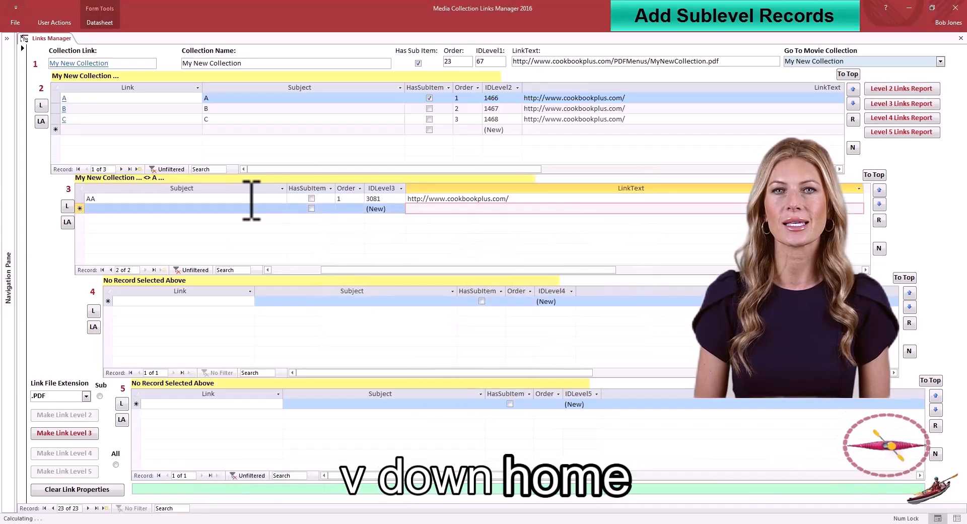
key(Home)
key(Tab)
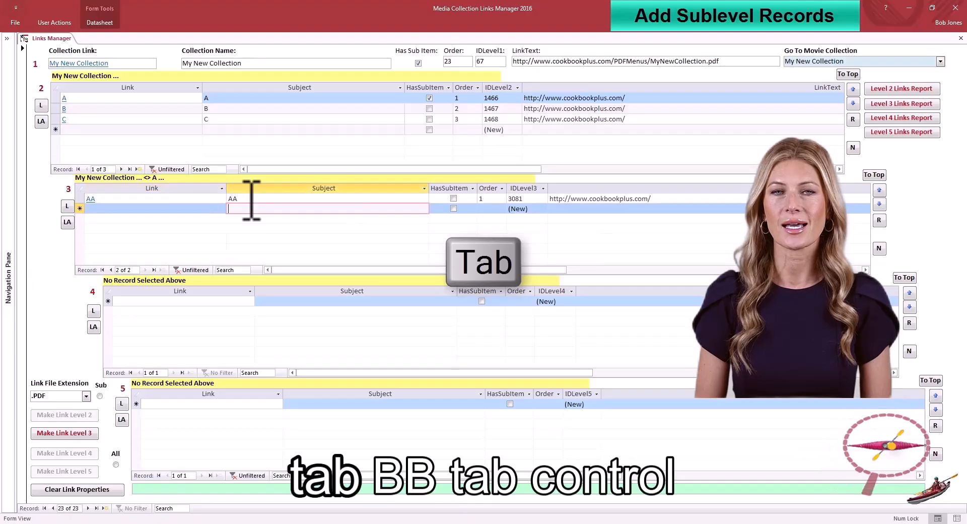
text(BB)
key(Tab)
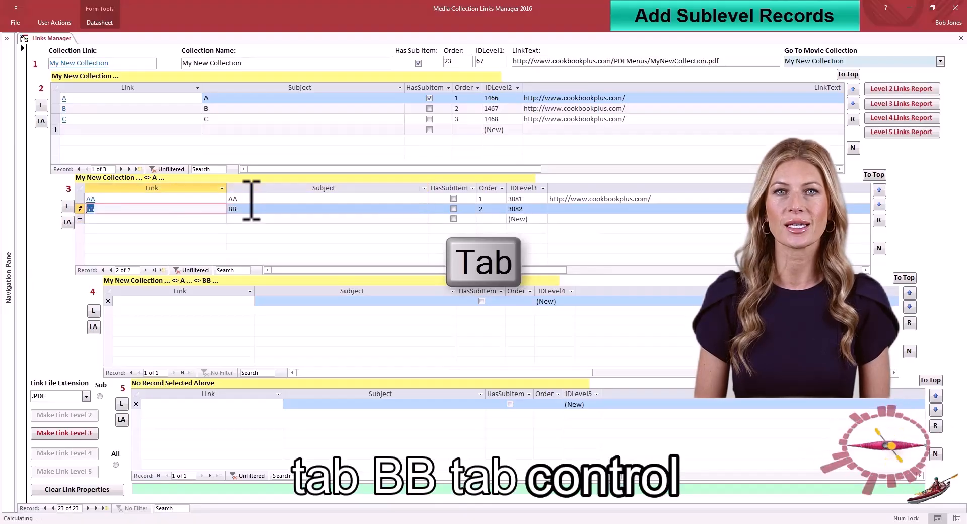
key(ctrl+k)
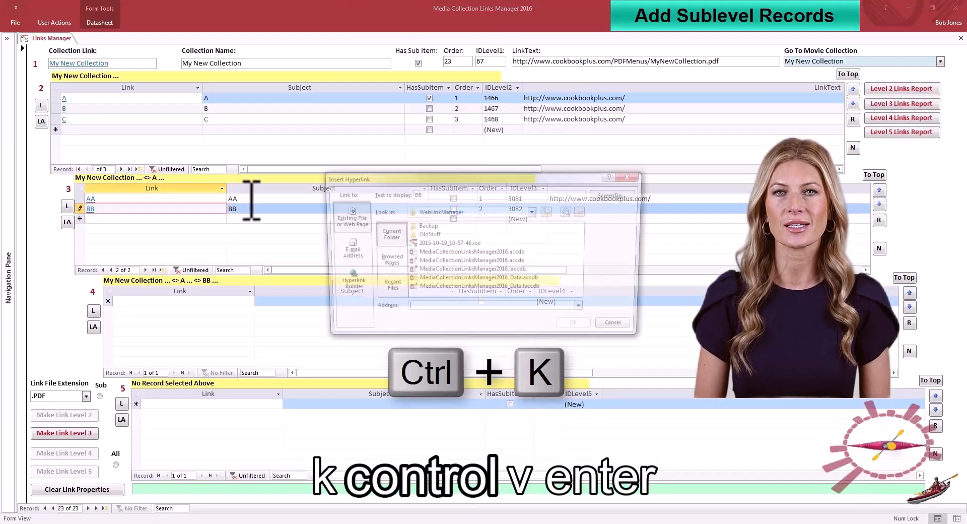
text(http://www.cookbookplus.com/)
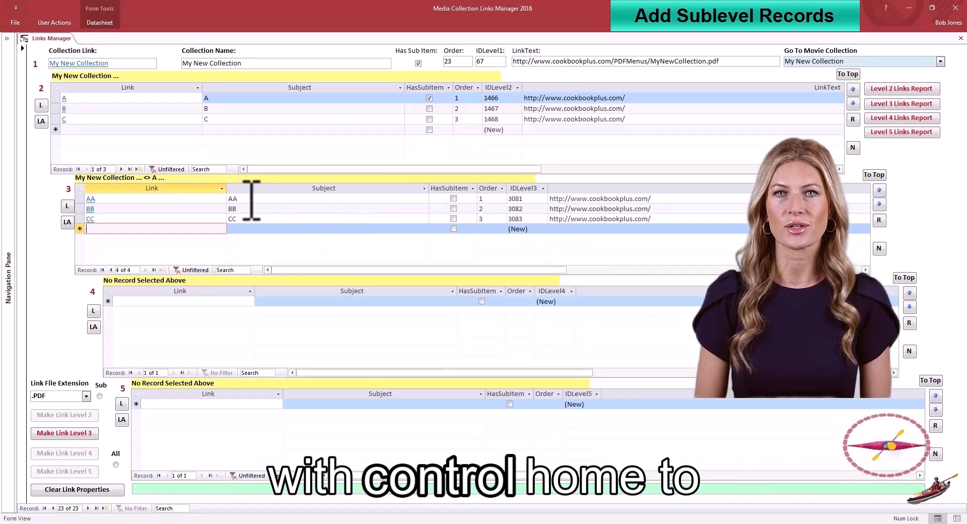
key(ctrl+Home)
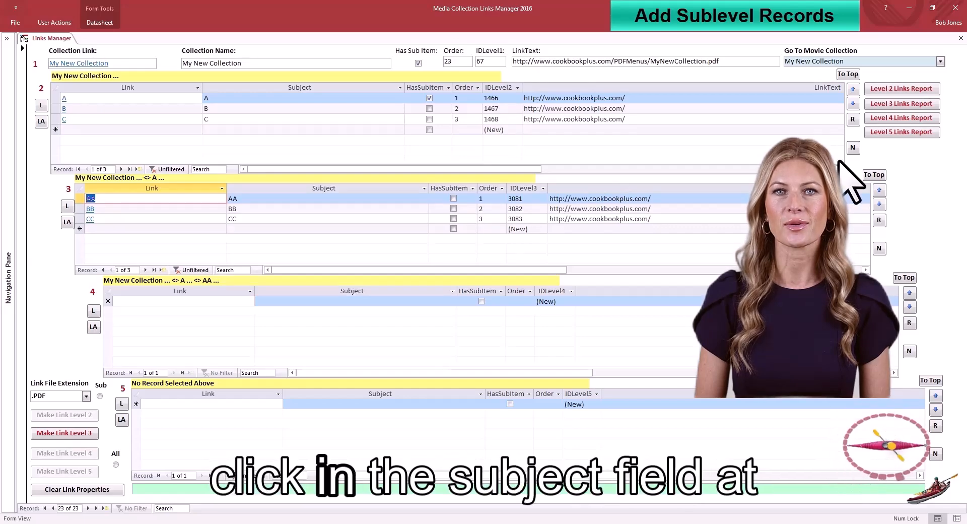
click(272, 301)
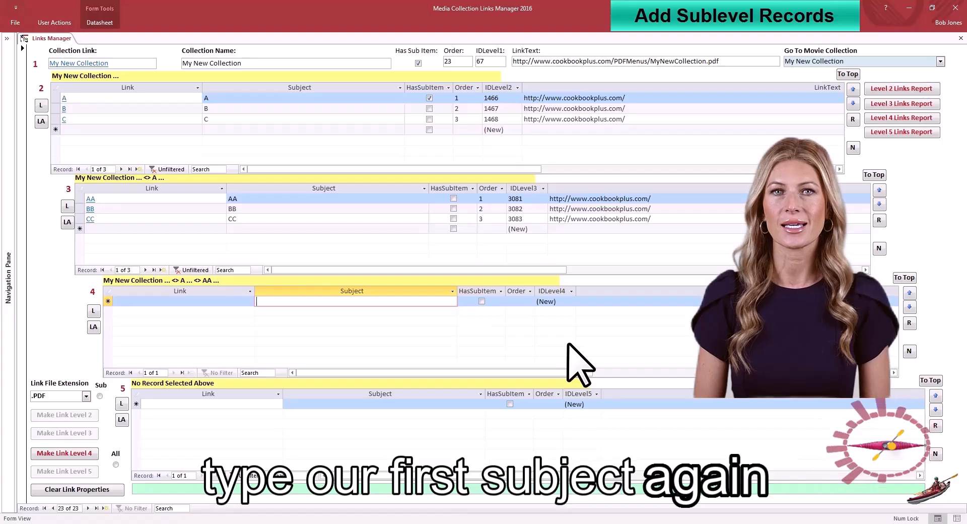
text(AAA)
key(Tab)
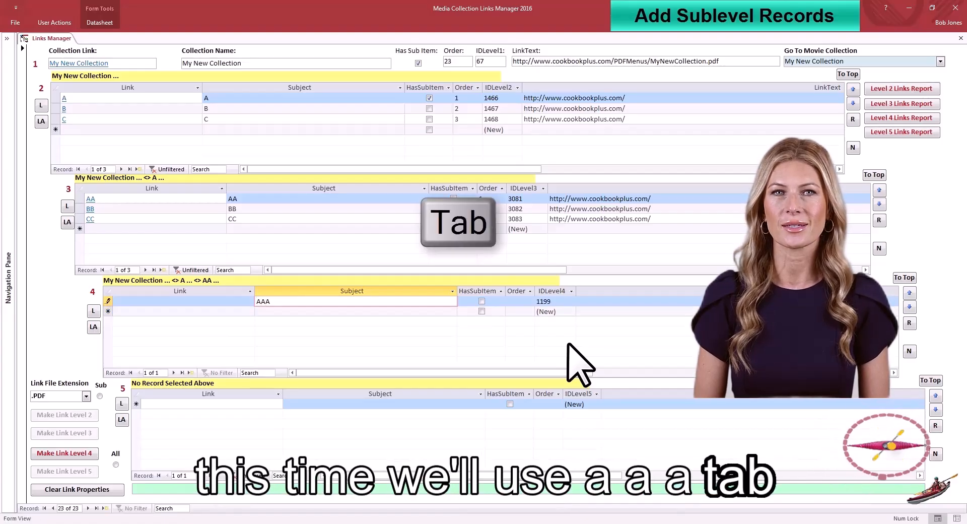
key(ctrl+k)
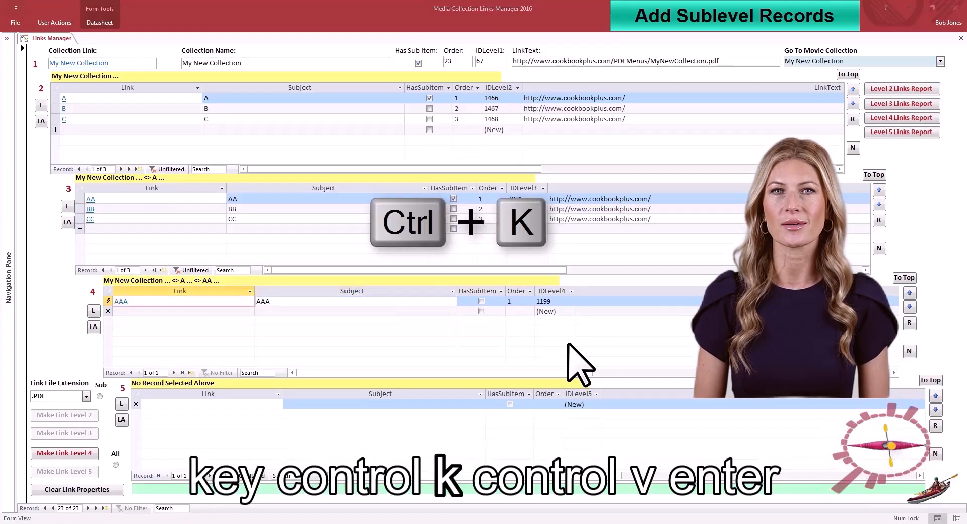
text(http://www.cookbookplus.com/)
key(Return)
key(End)
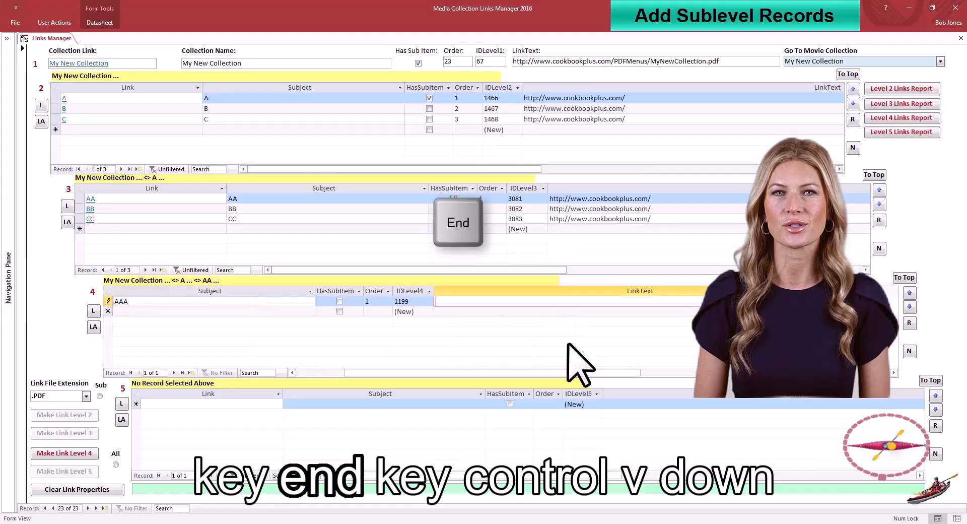
text(http://www.cookbookplus.com/)
key(Down)
key(Home)
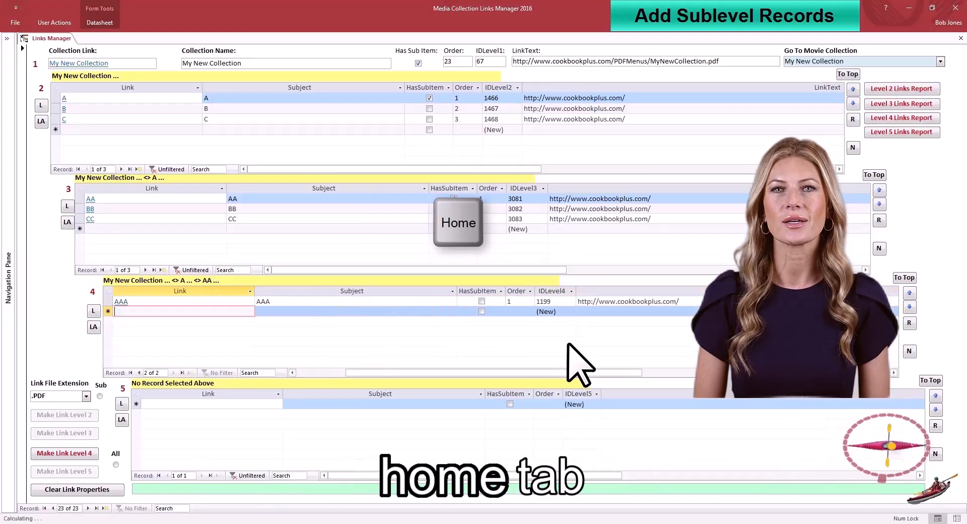
key(Tab)
text(BBB)
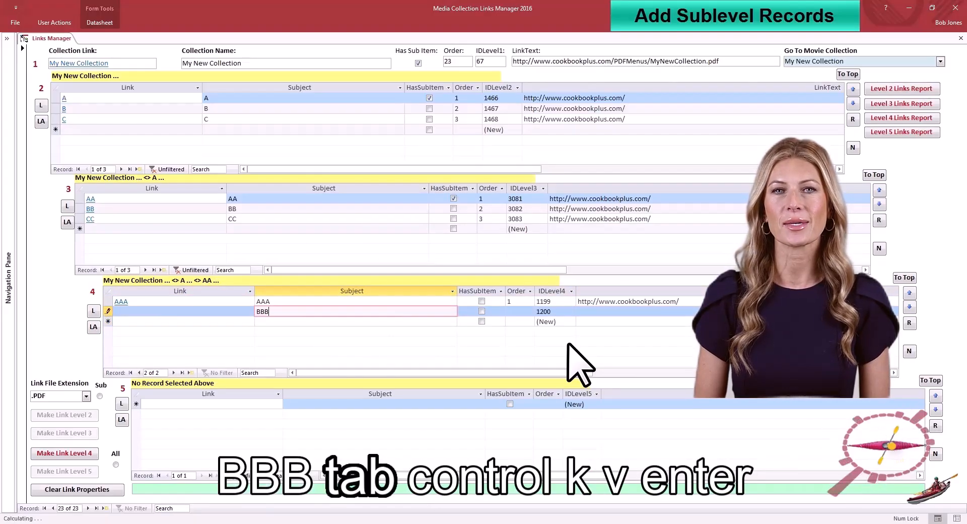
key(Tab)
key(ctrl+k)
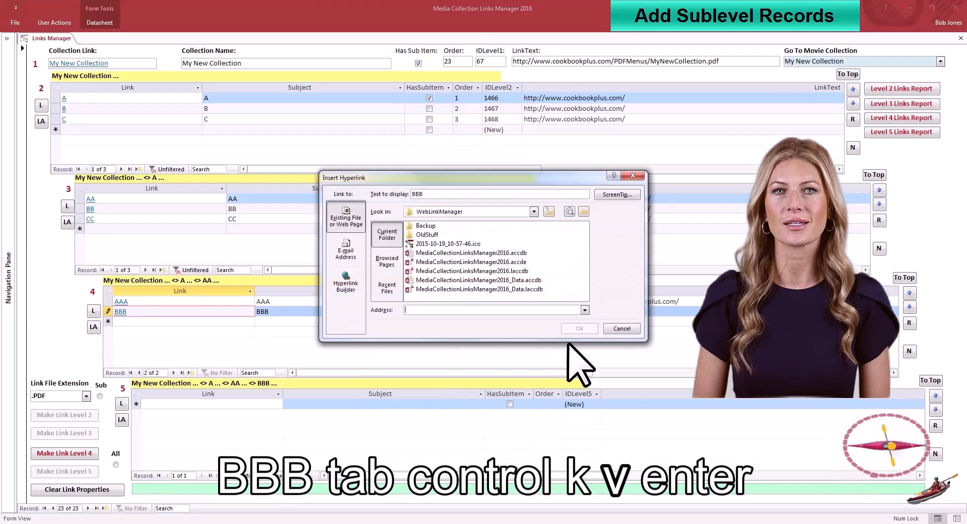
text(http://www.cookbookplus.com/)
key(Return)
key(End)
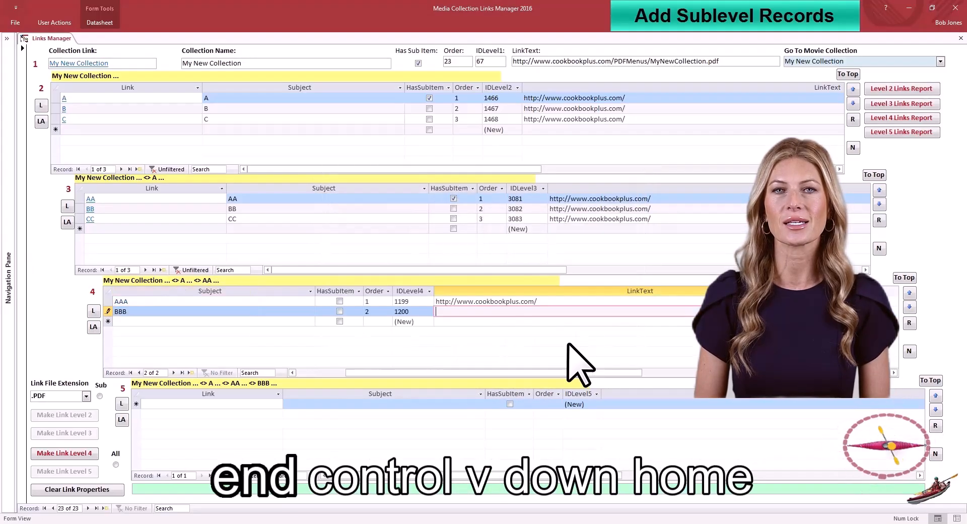
text(http://www.cookbookplus.com/)
key(Down)
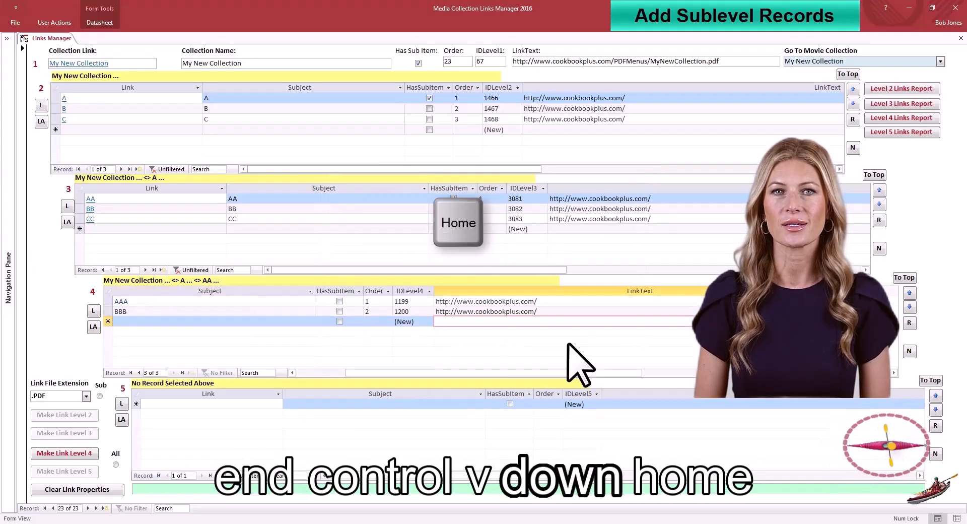
key(Home)
key(Tab)
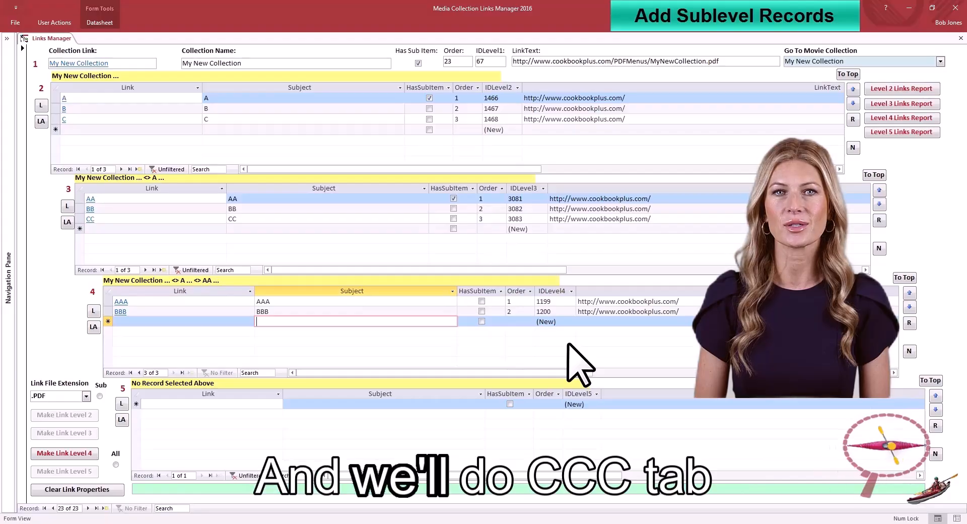
text(CCC)
key(Tab)
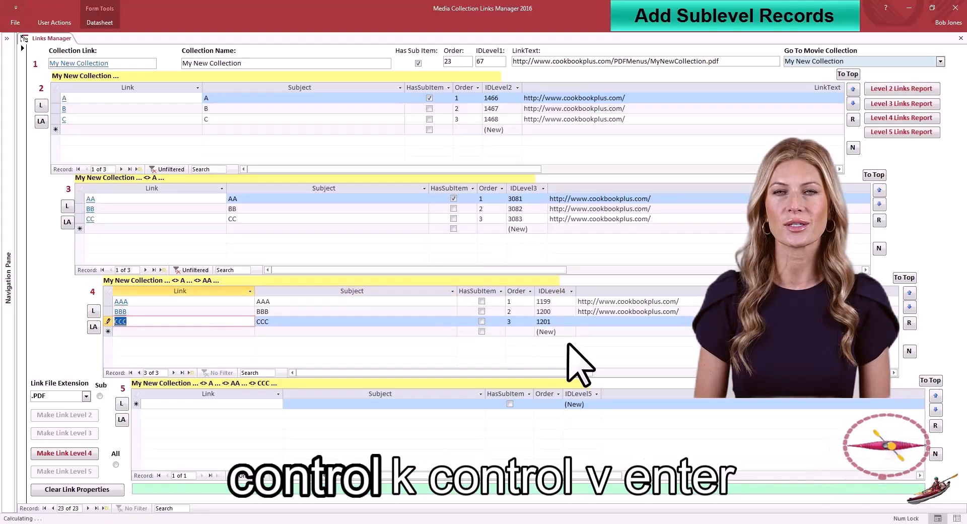
key(ctrl+k)
text(http://www.cookbookplus.com/)
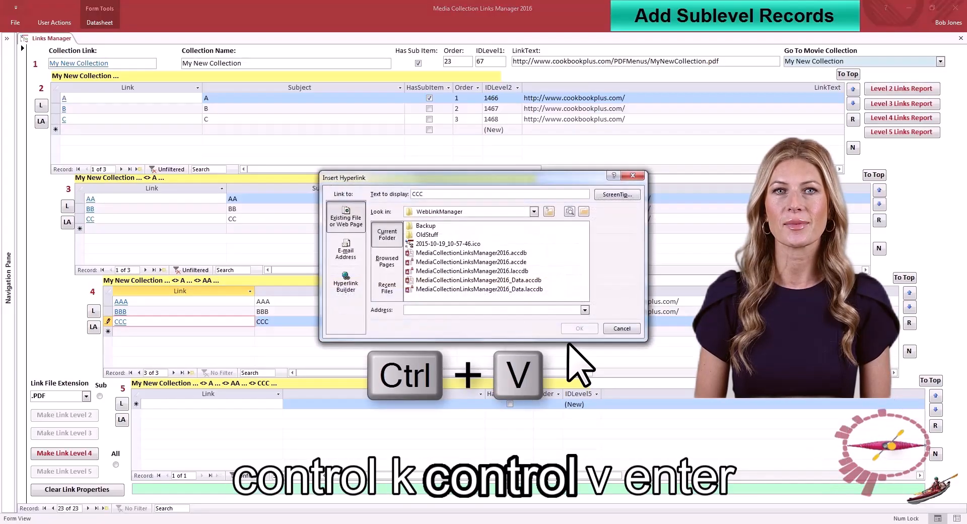
key(Return)
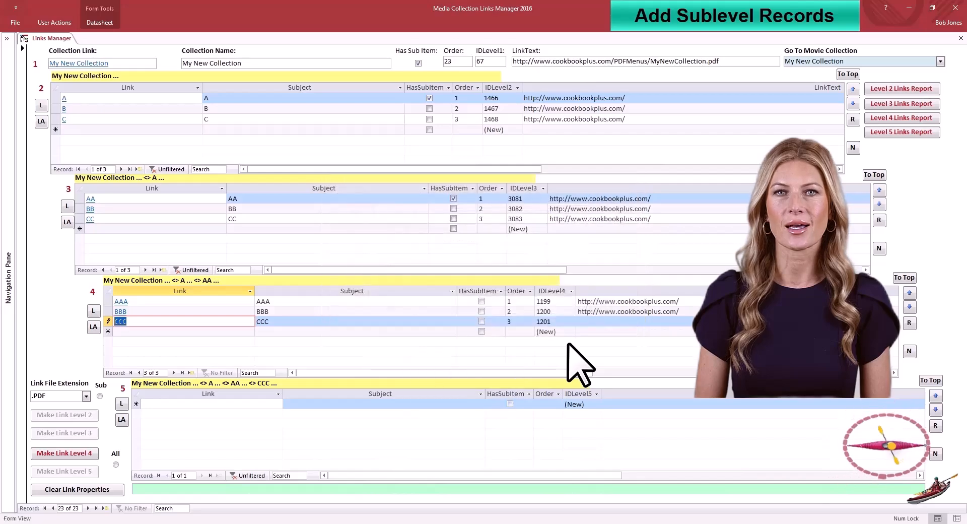
key(End)
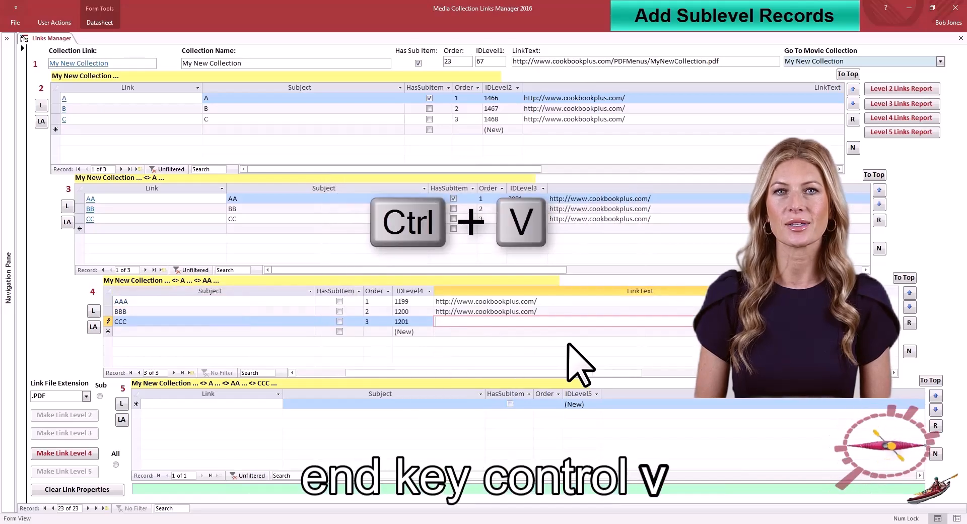
key(Down)
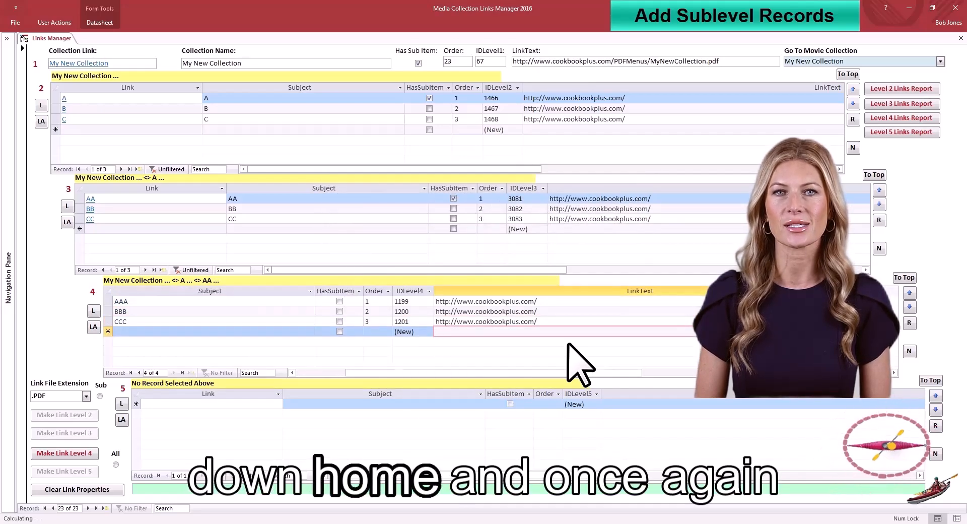
key(ctrl+Home)
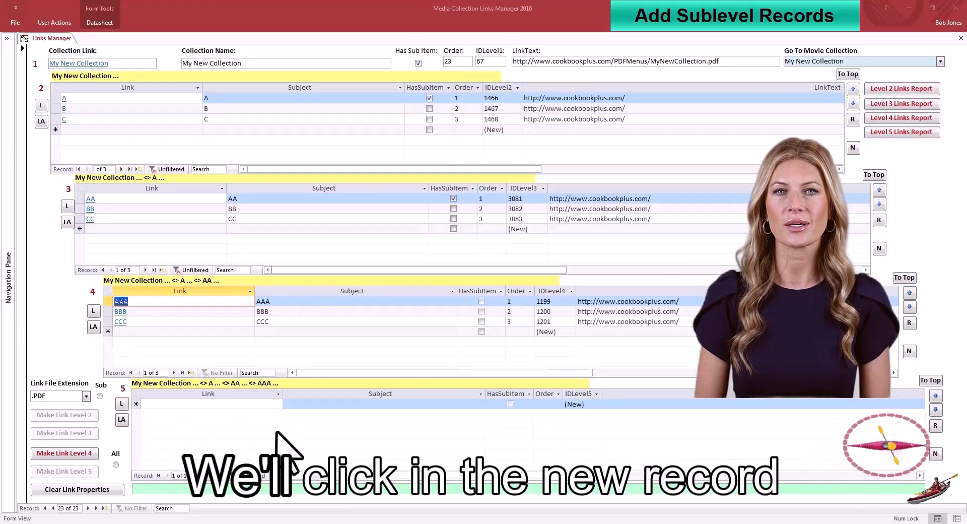
click(315, 405)
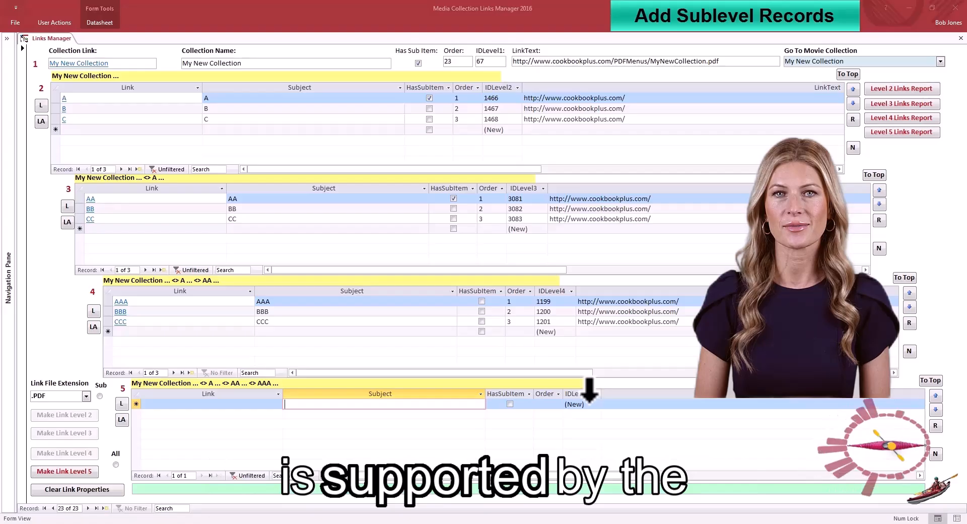
text(AA)
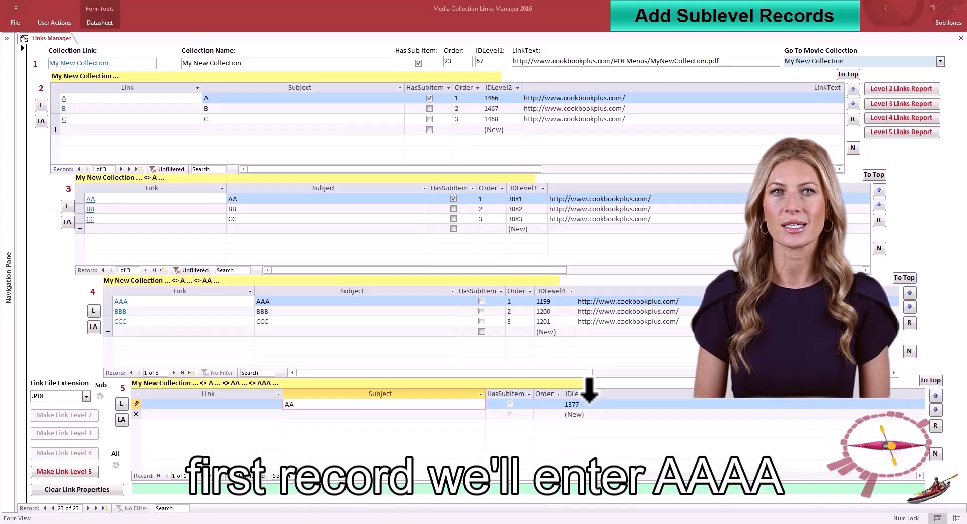
text(AA)
key(Tab)
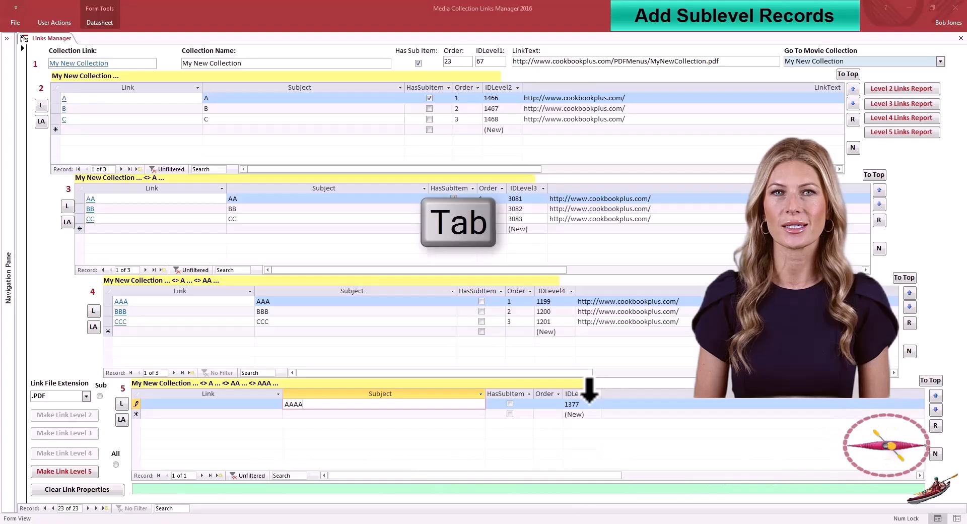
key(ctrl+k)
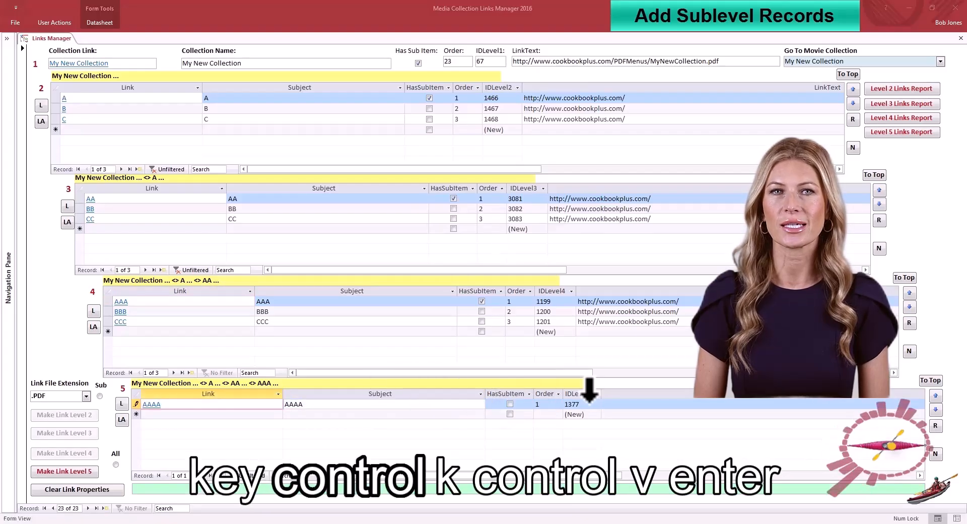
text(http://www.cookbookplus.com/)
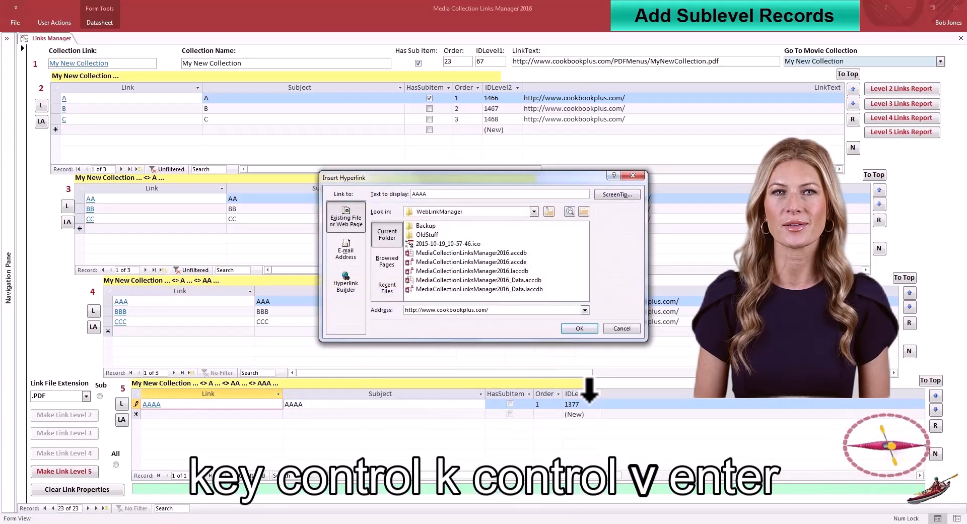
key(Return)
key(Tab)
text(BBBB)
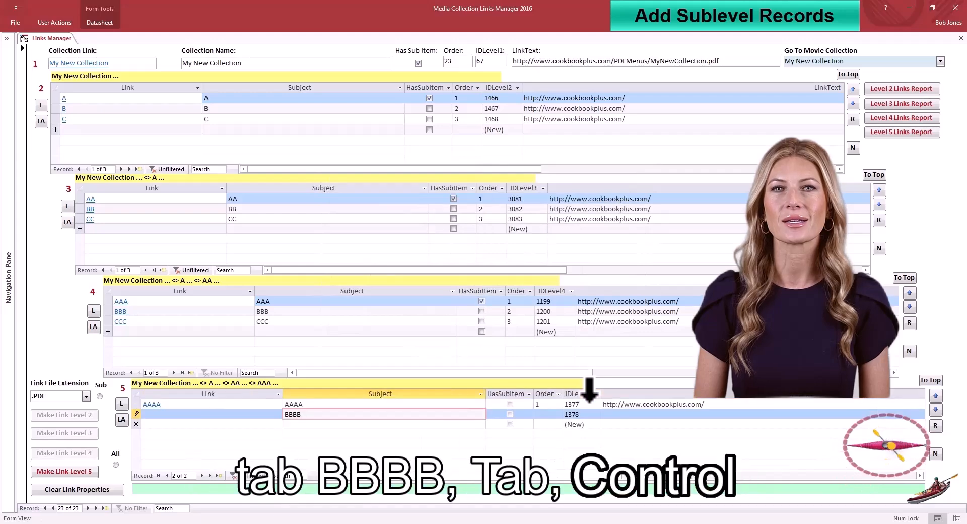
key(Tab)
key(ctrl+k)
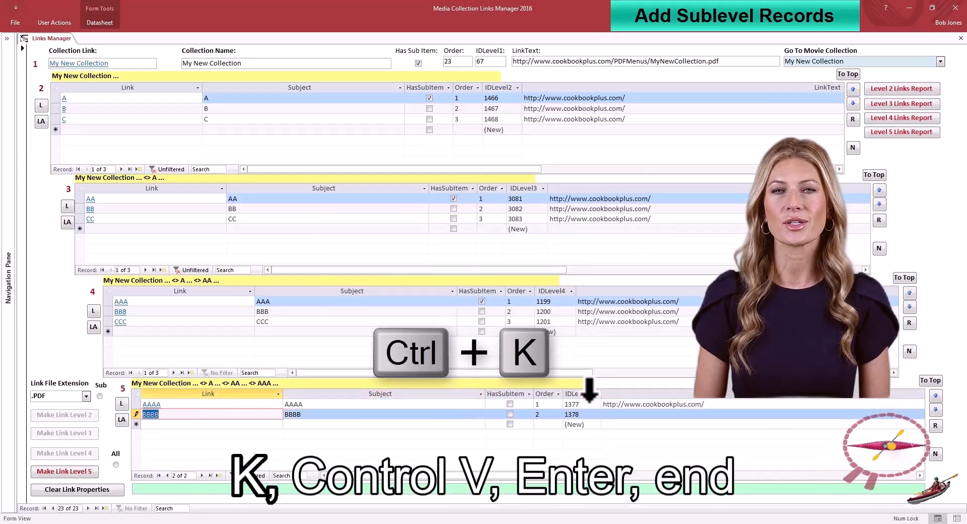
text(http://www.cookbookplus.com/)
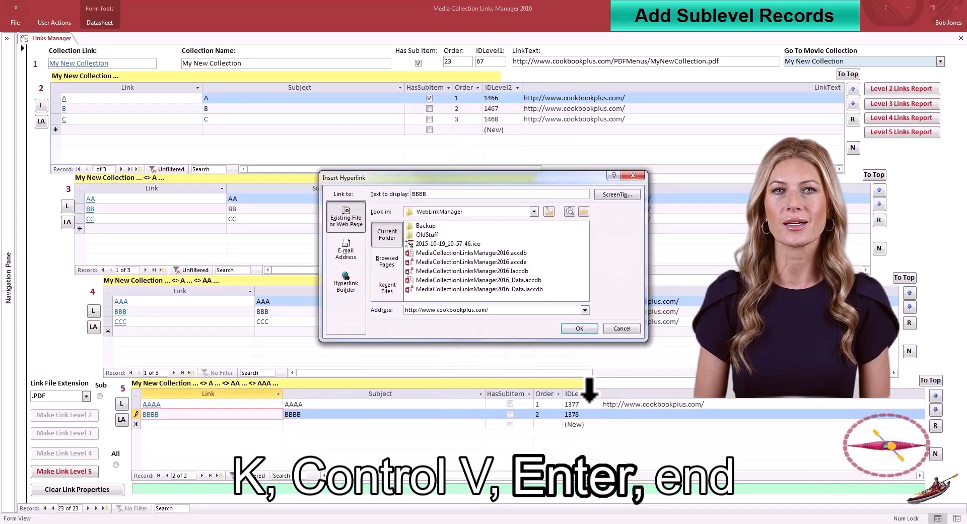
key(Return)
key(End)
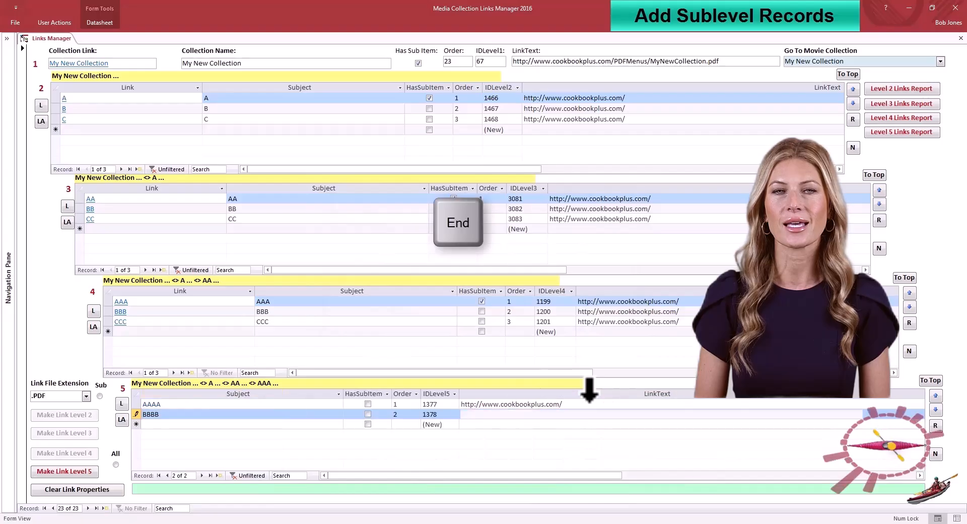
text(http://www.cookbookplus.com/)
key(Down)
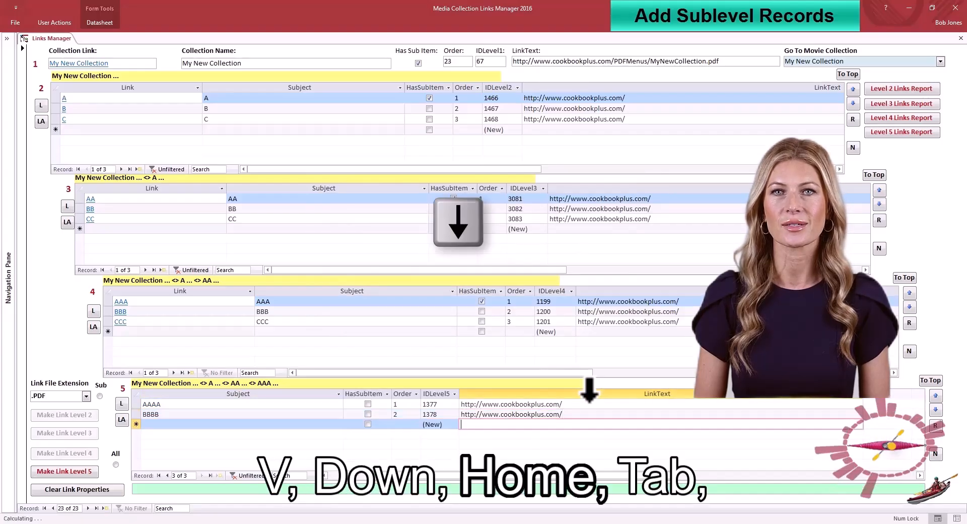
key(Home)
key(Tab)
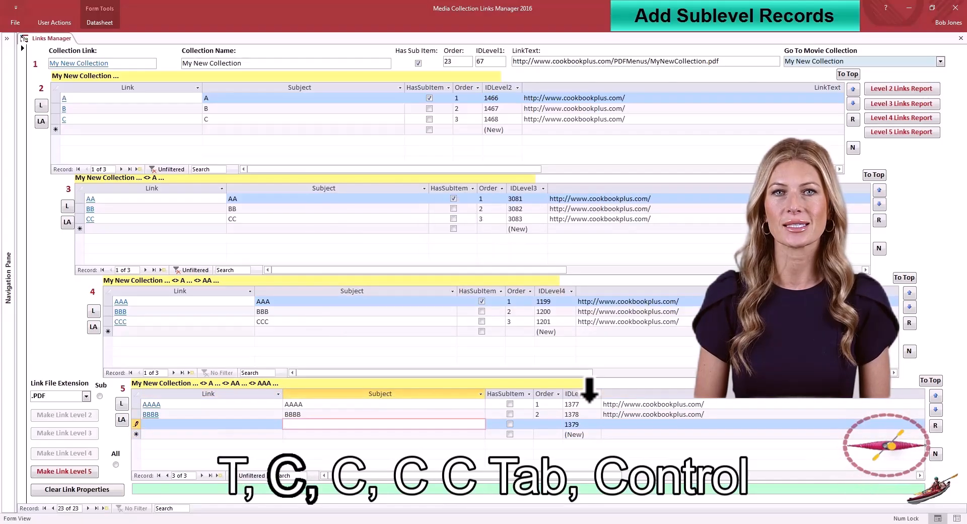
key(Tab)
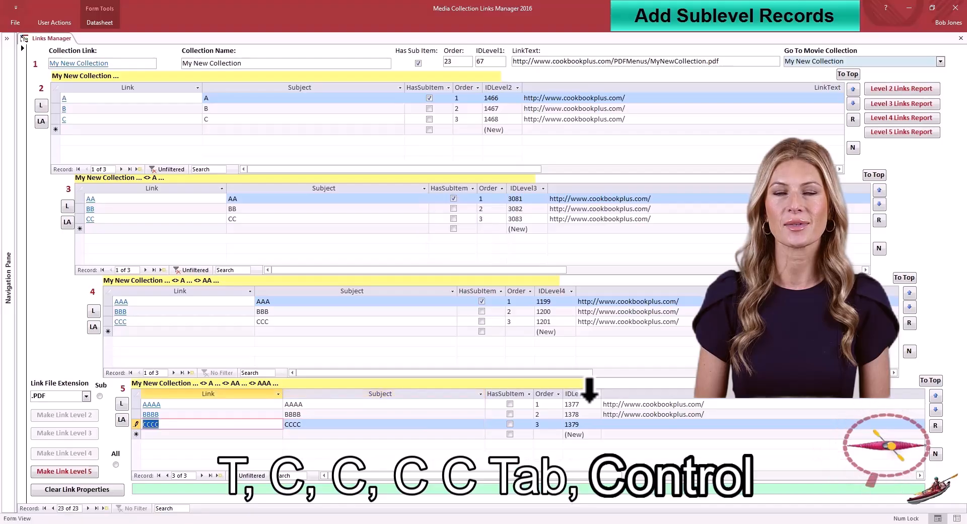
key(ctrl+k)
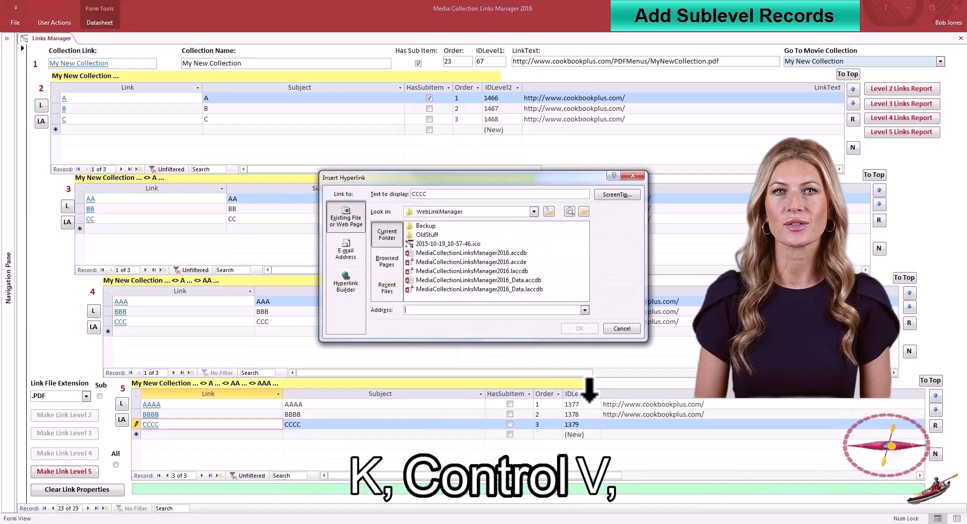
text(http://www.cookbookplus.com/)
key(Return)
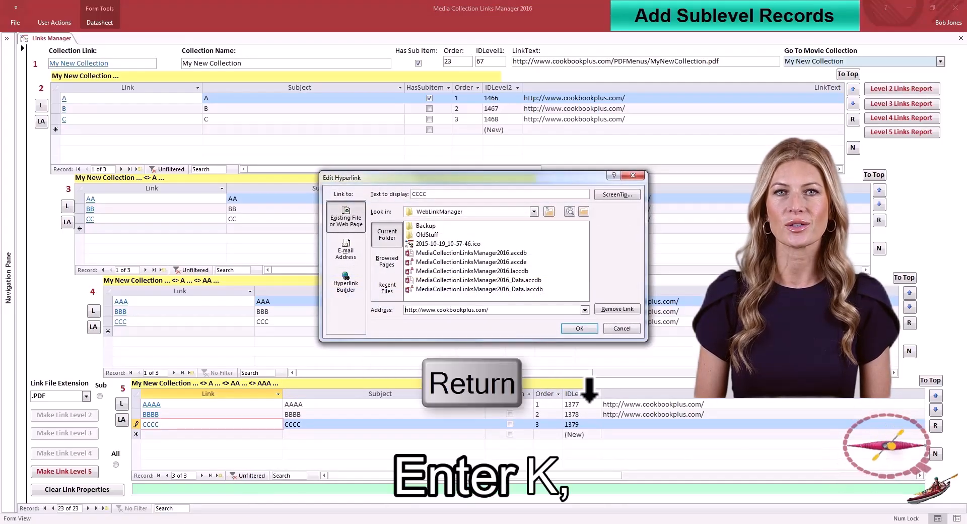
key(End)
text(http://www.cookbookplus.com/)
key(Down)
key(Home)
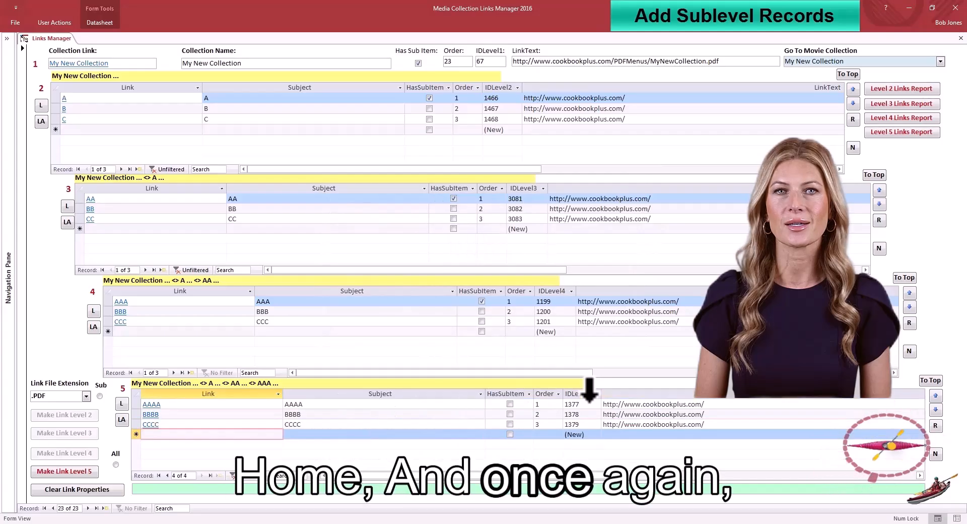
key(ctrl+Home)
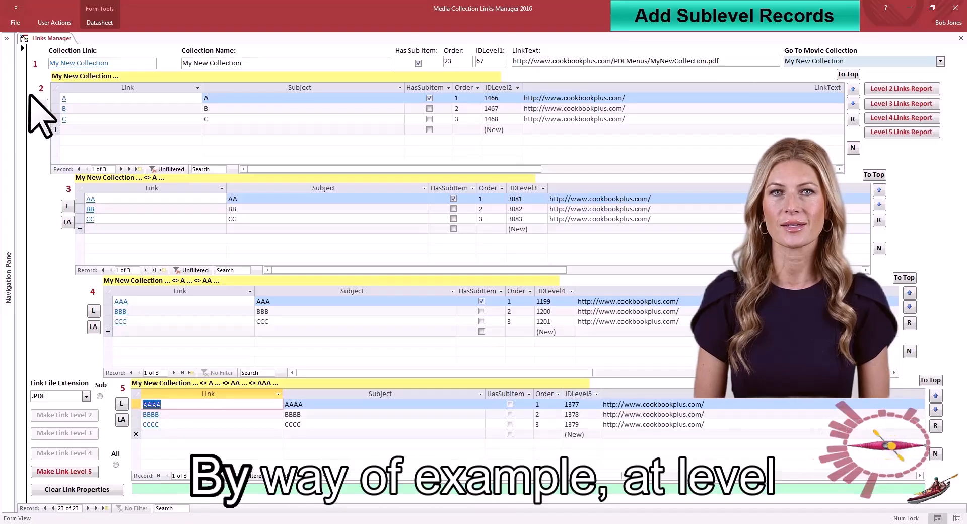
- Select level 2 record B to examine its sublevels, and return to level 2 record A
click(289, 151)
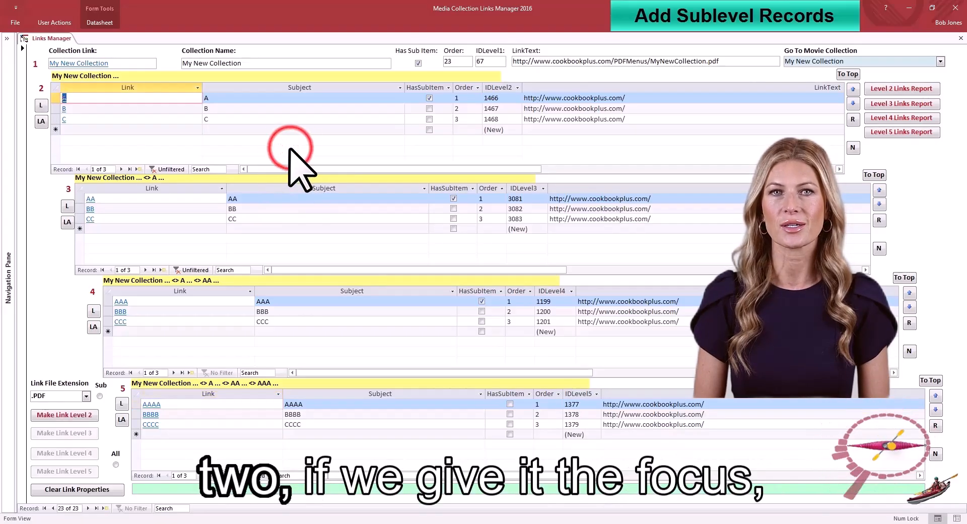
click(58, 108)
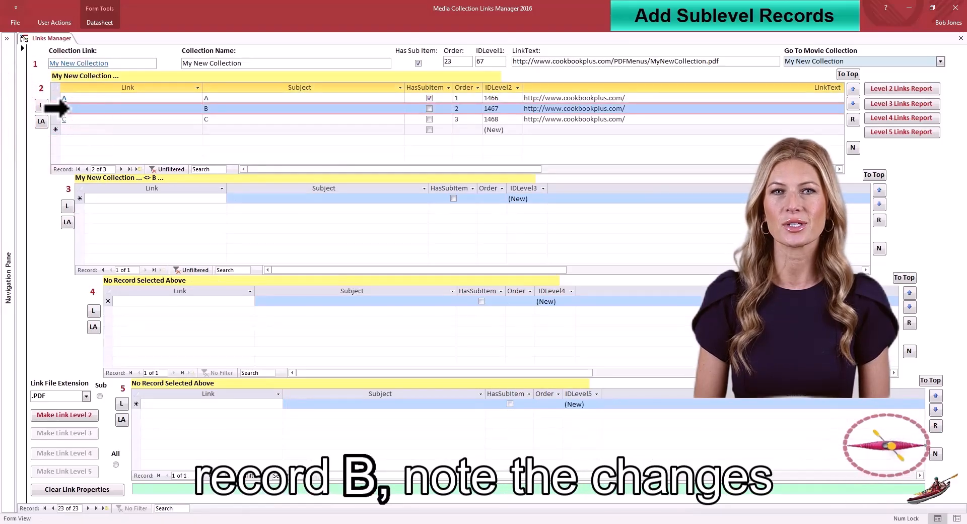
click(58, 97)
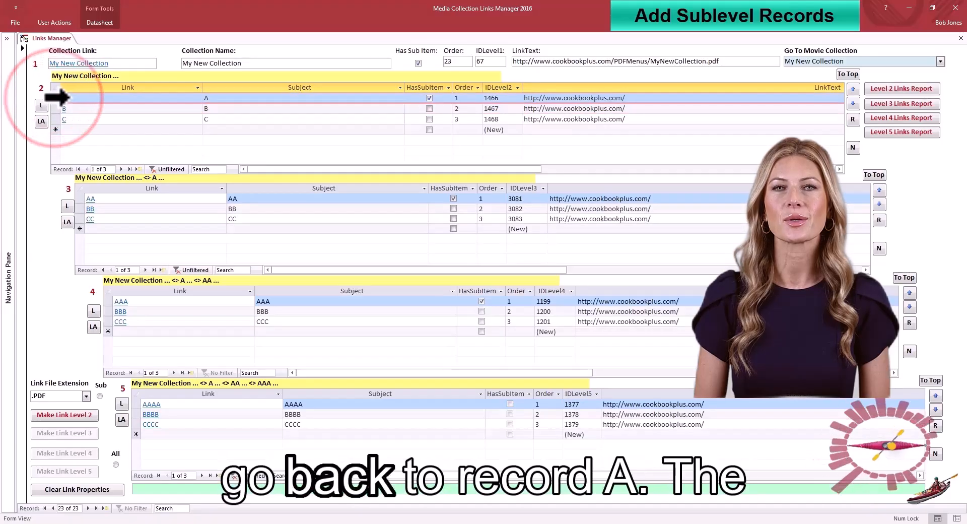
- Select level 3 record BB to examine its sublevels, and reselect level 2 record A and level 3 record AA
click(80, 209)
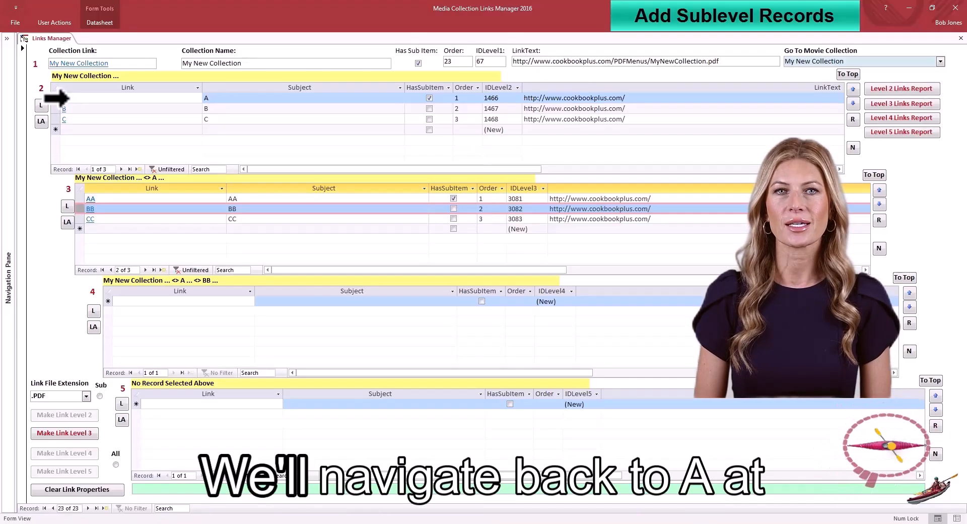
click(71, 98)
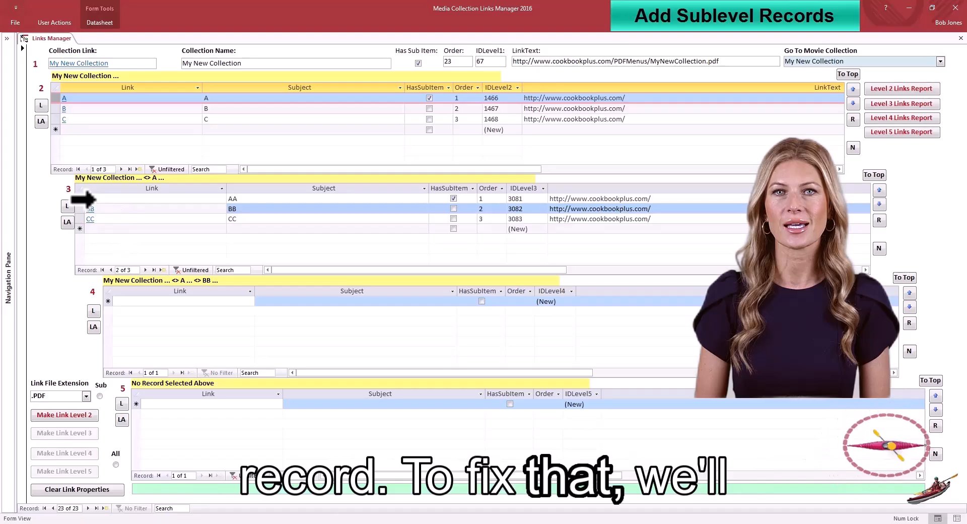
click(80, 199)
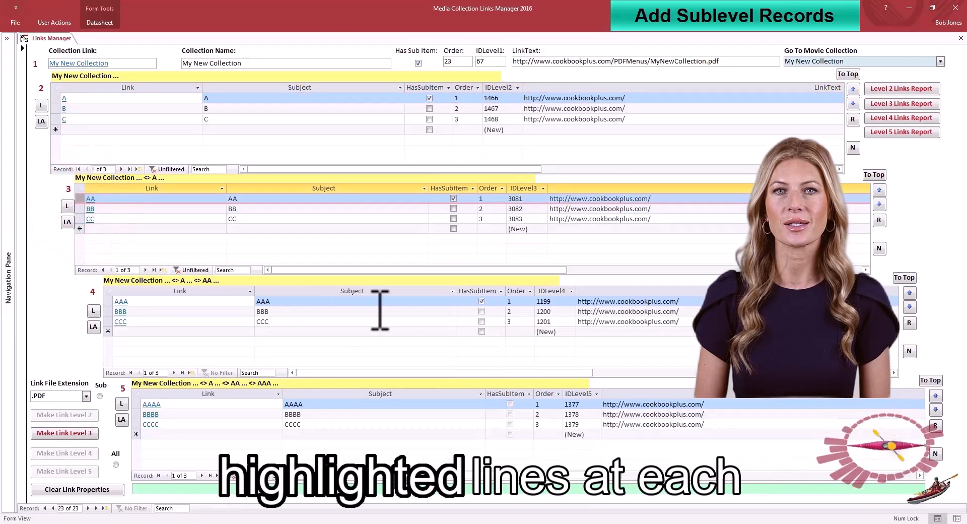